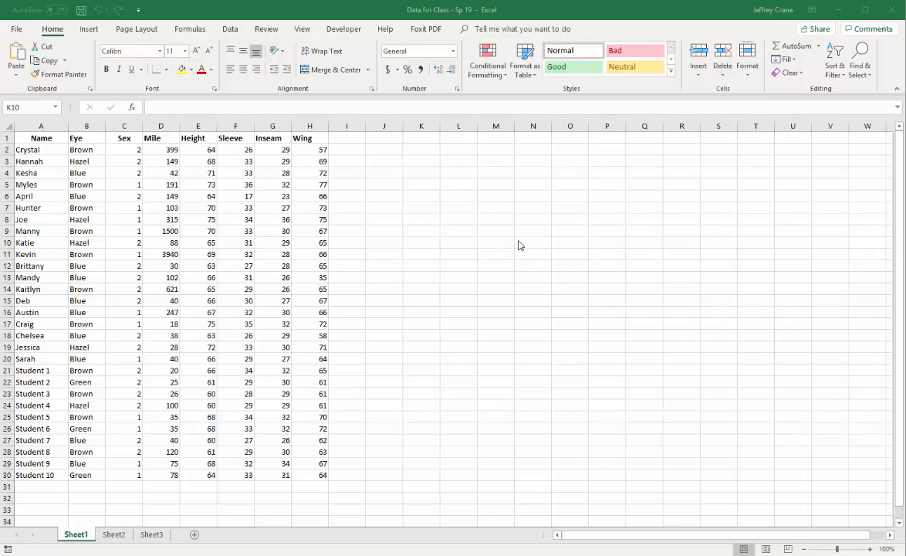
# - Enable the Analysis ToolPak and Analysis ToolPak - VBA add-ins
pyautogui.click(230, 29)
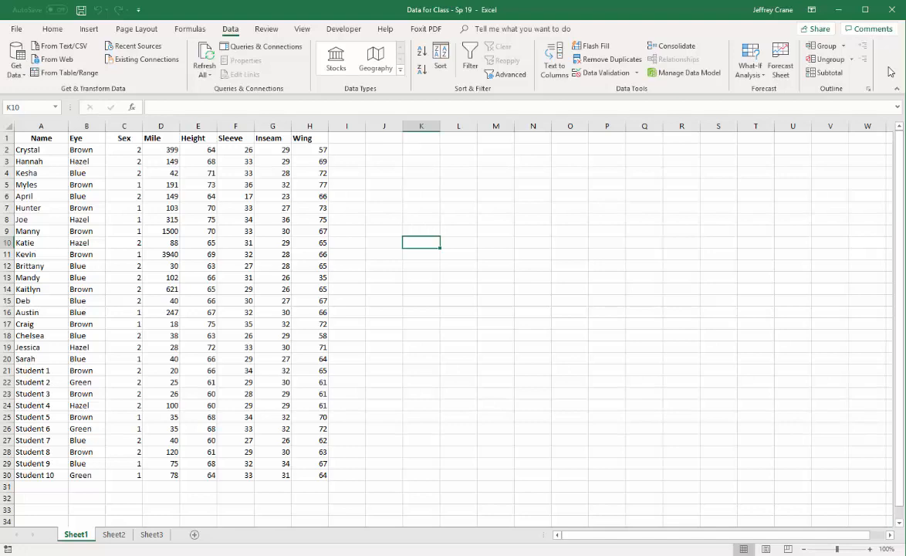
pyautogui.click(15, 30)
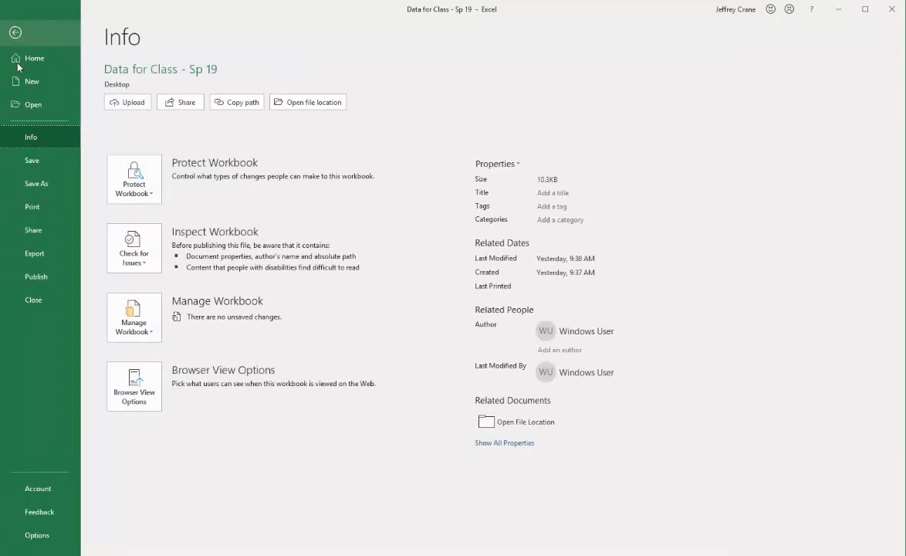
pyautogui.click(34, 535)
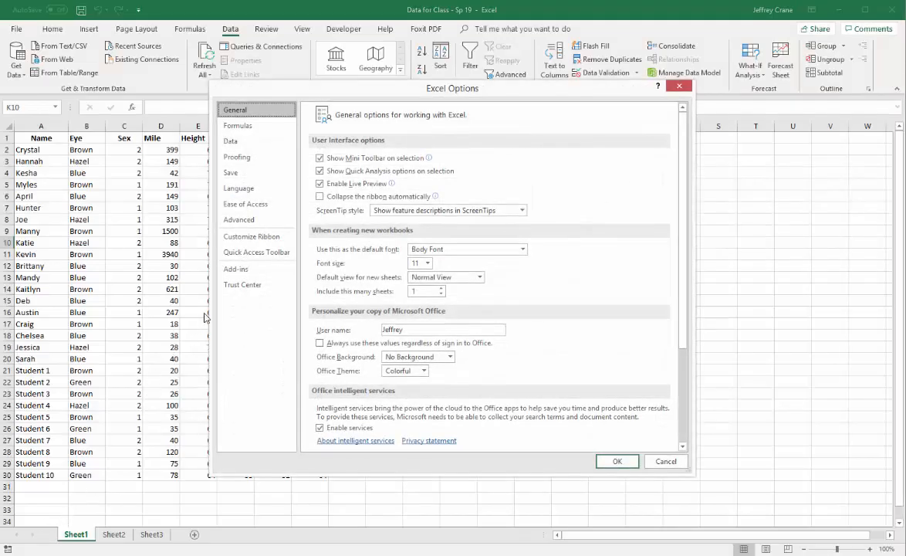
pyautogui.click(235, 270)
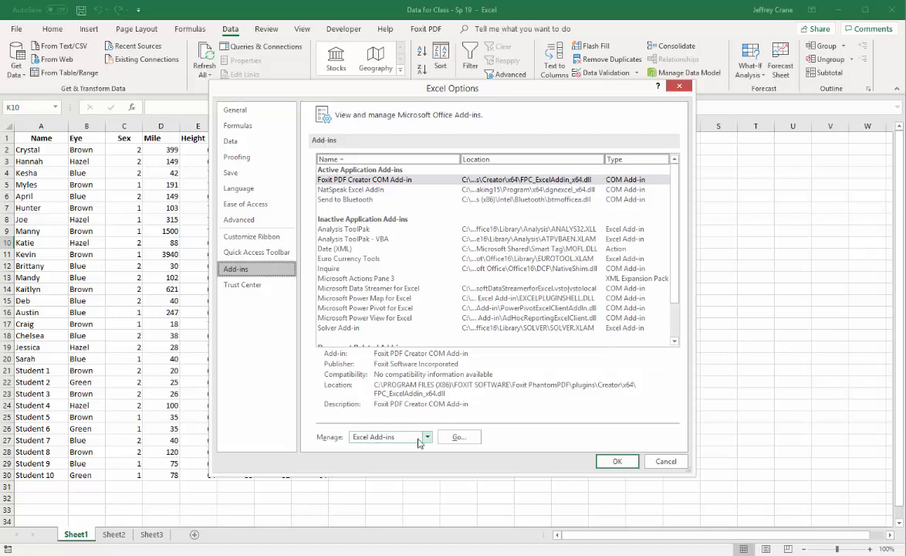
pyautogui.click(459, 437)
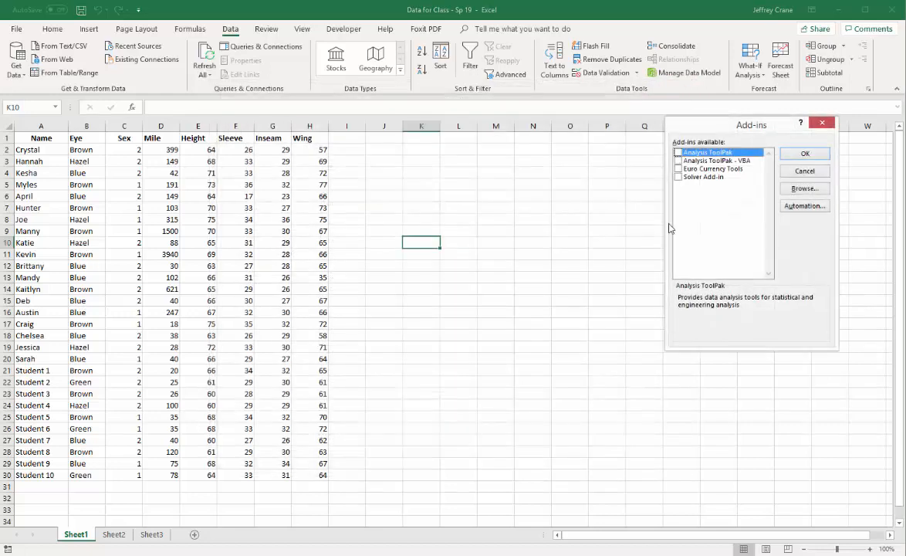
pyautogui.click(679, 153)
pyautogui.click(679, 161)
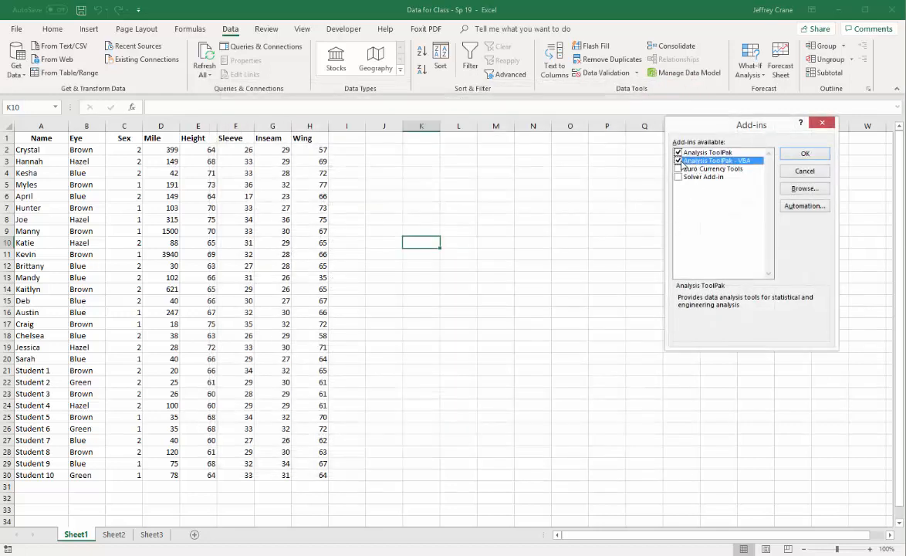
pyautogui.click(803, 155)
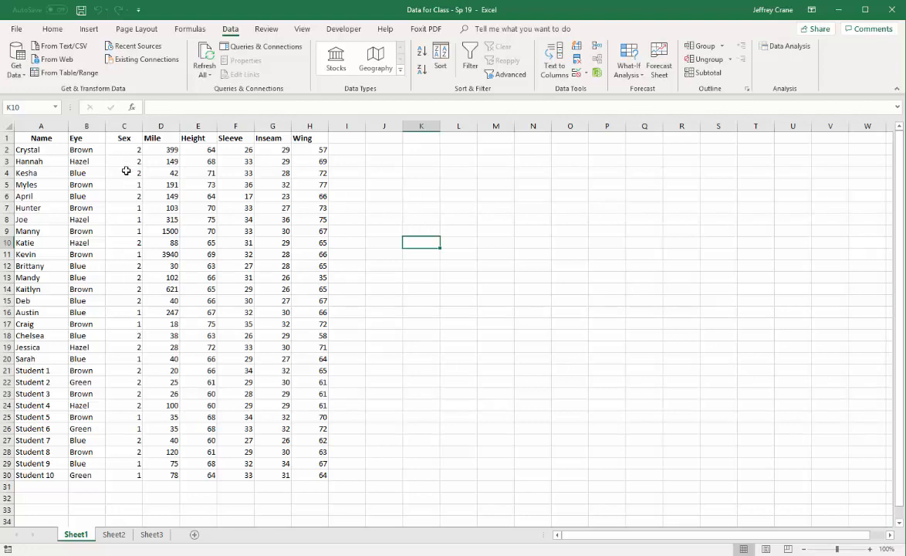
# - Insert a blank column C between the Eye and Sex columns
pyautogui.rightClick(125, 126)
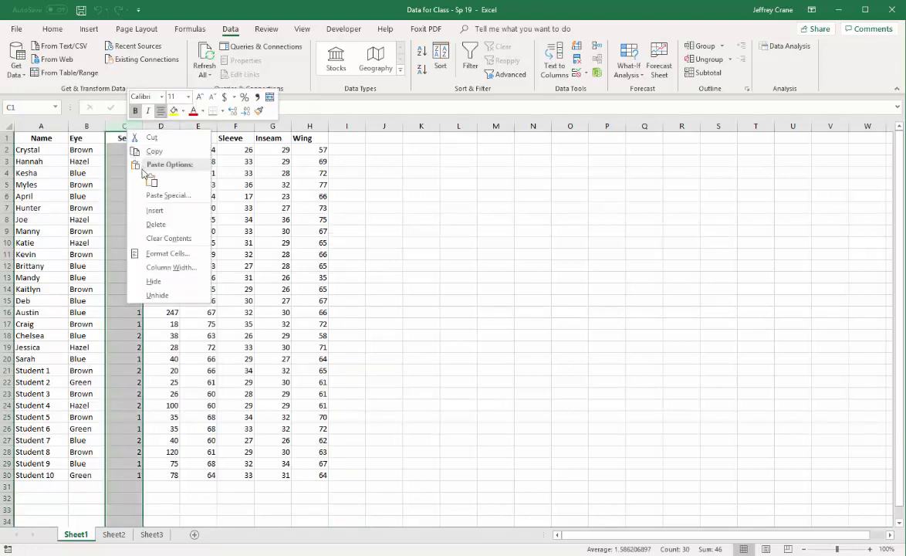
pyautogui.click(156, 213)
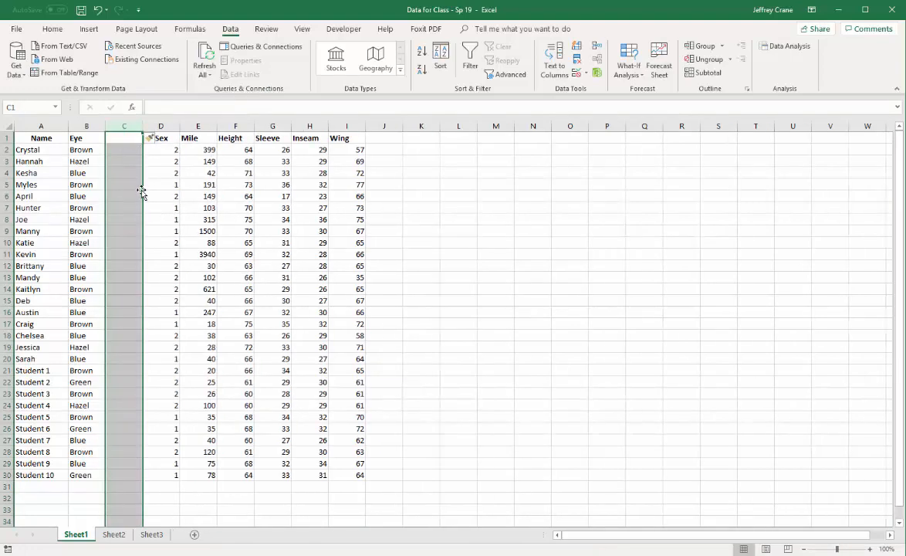
pyautogui.click(160, 254)
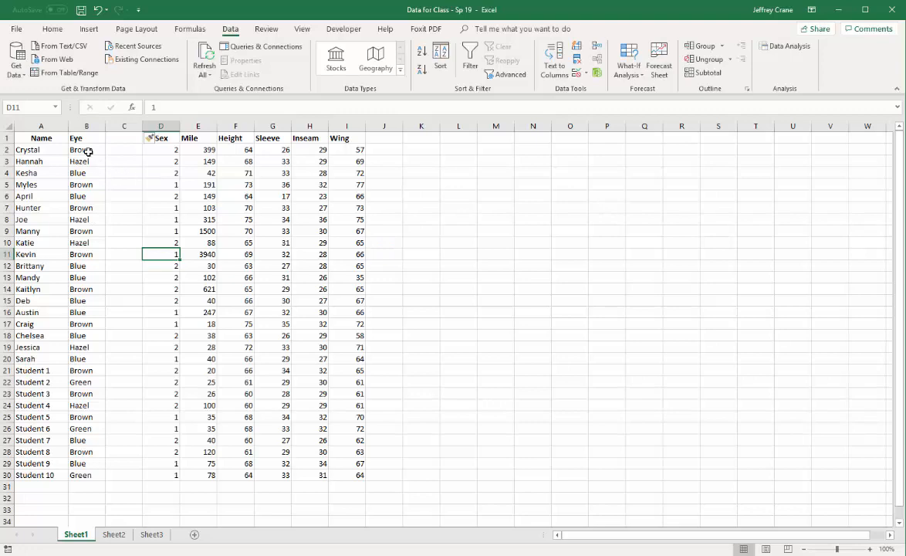
# - Sort the whole sheet by the Eye column from A to Z, treating the first row as headers
pyautogui.click(7, 126)
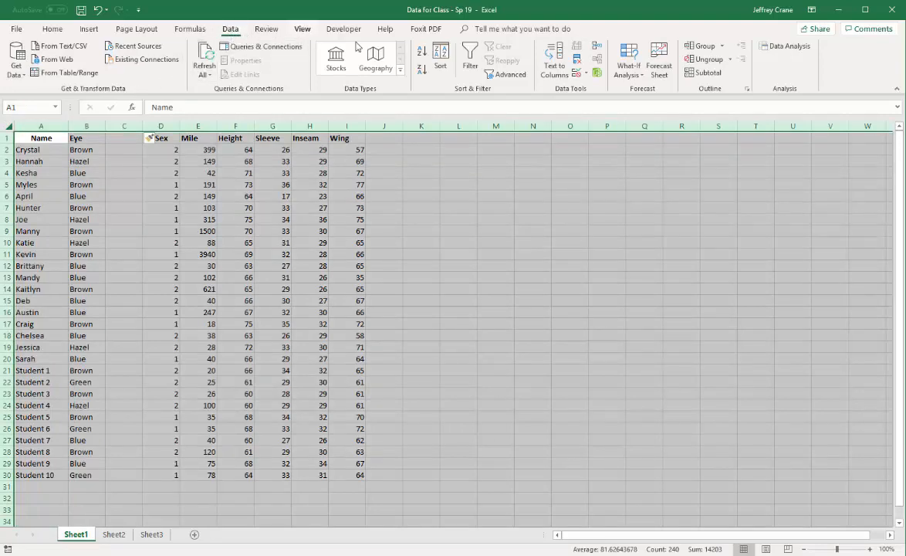
pyautogui.click(436, 58)
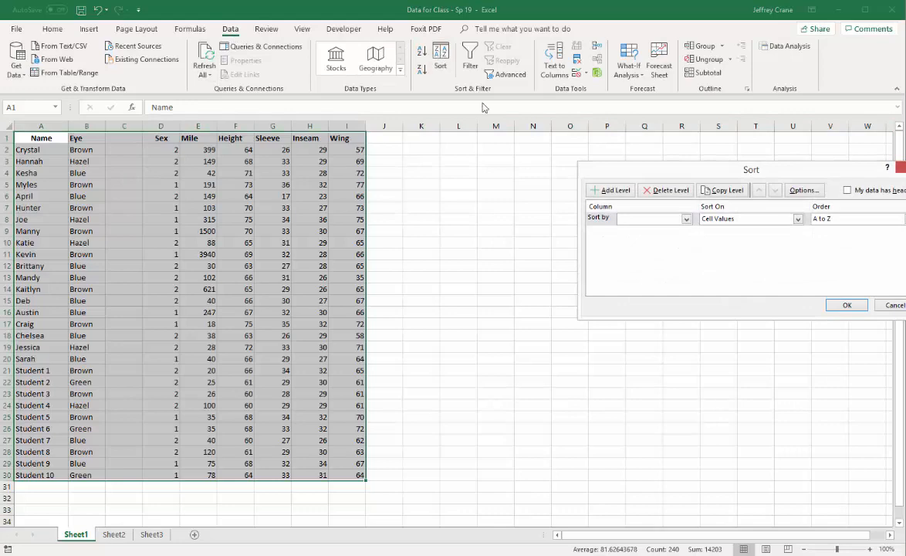
pyautogui.moveTo(607, 172); pyautogui.dragTo(505, 166)
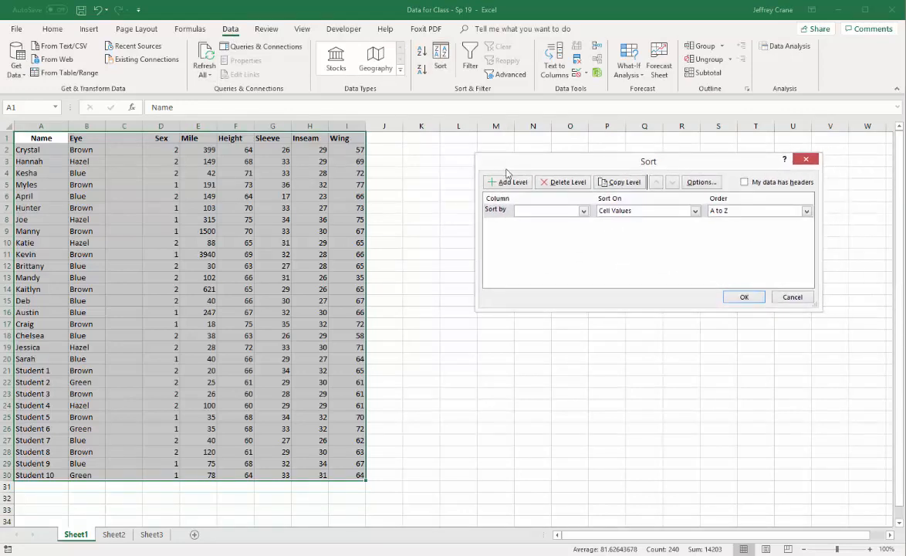
pyautogui.click(584, 213)
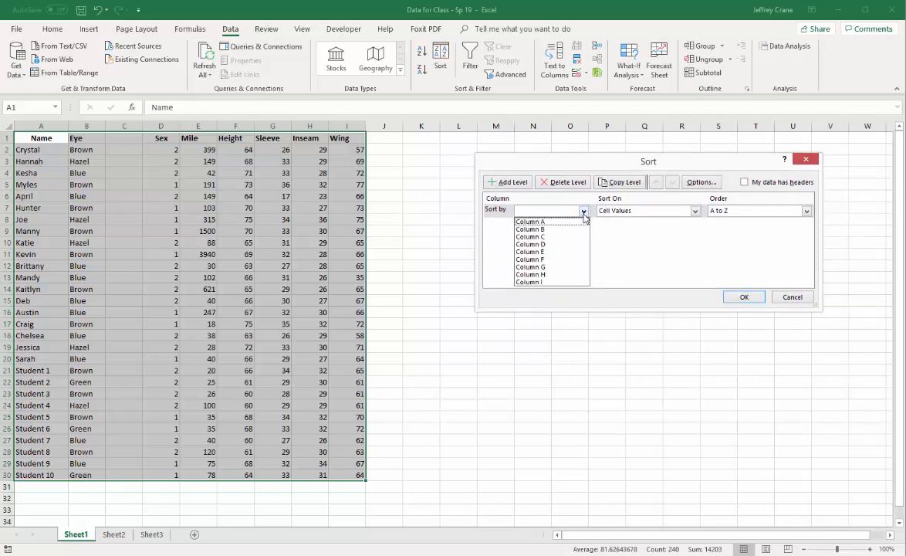
pyautogui.click(584, 215)
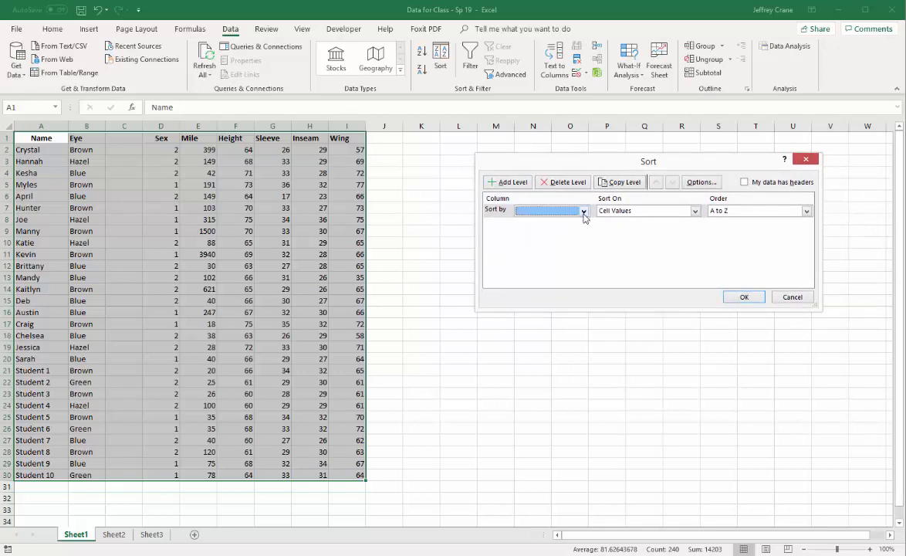
pyautogui.click(744, 183)
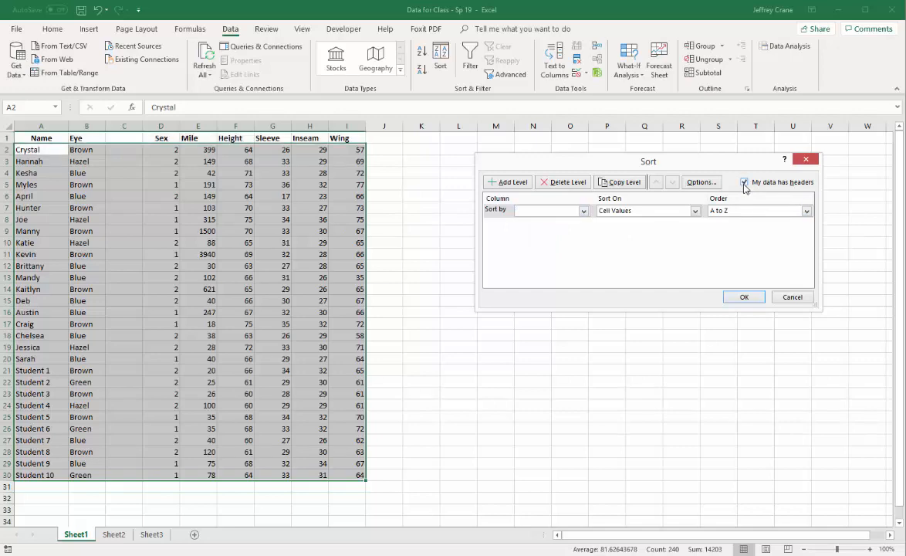
pyautogui.click(583, 212)
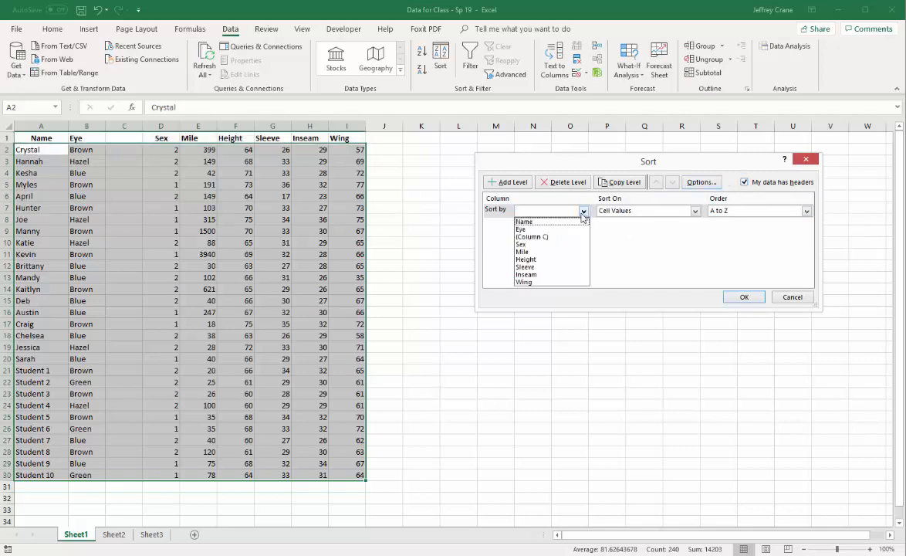
pyautogui.click(545, 230)
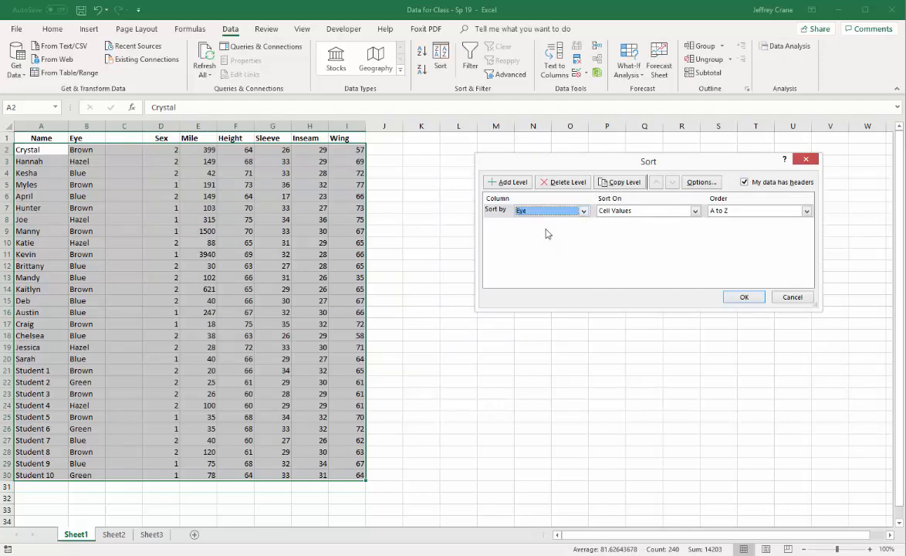
pyautogui.click(738, 300)
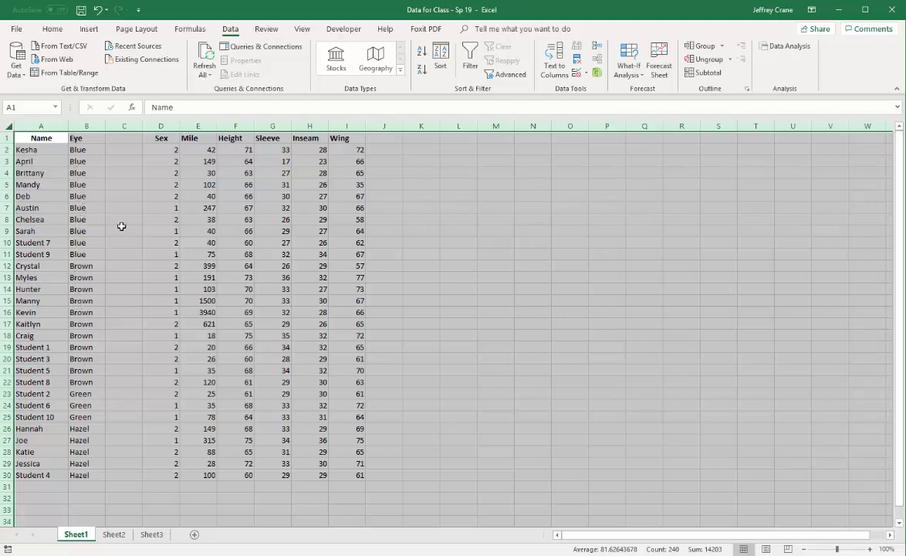
# - Head column C with "Eye 1" and enter code 1 for every Blue row, C2 through C11
pyautogui.click(124, 138)
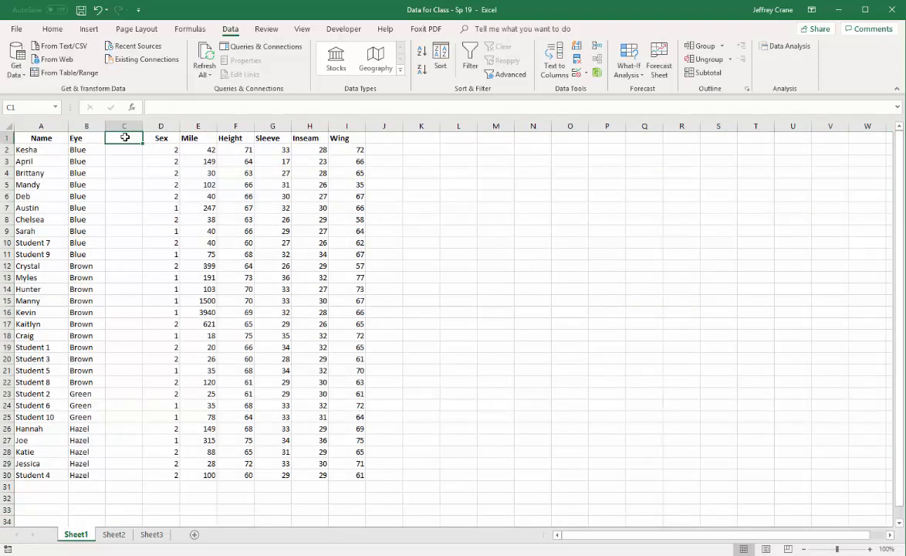
pyautogui.write('Eye 1')
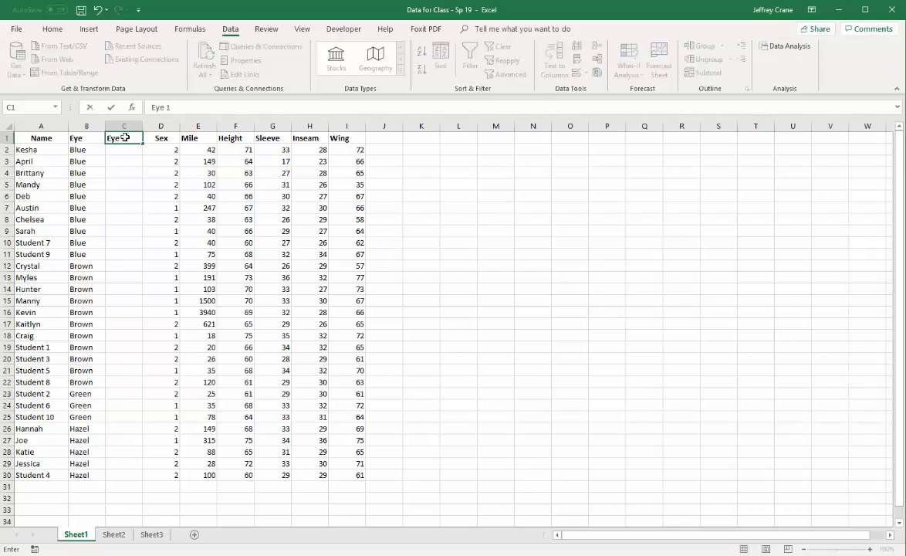
pyautogui.click(120, 150)
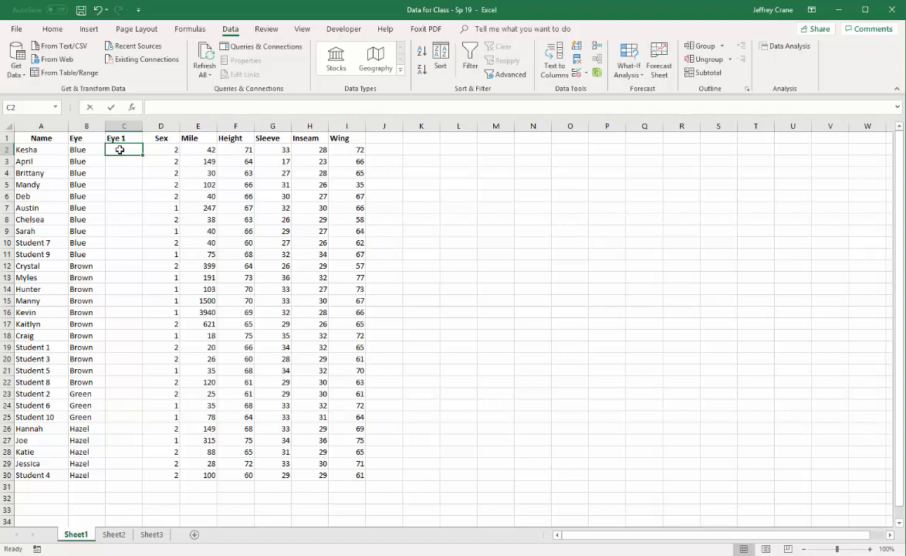
pyautogui.write('1')
pyautogui.press('Return')
pyautogui.write('1')
pyautogui.press('Return')
pyautogui.write('1')
pyautogui.press('Return')
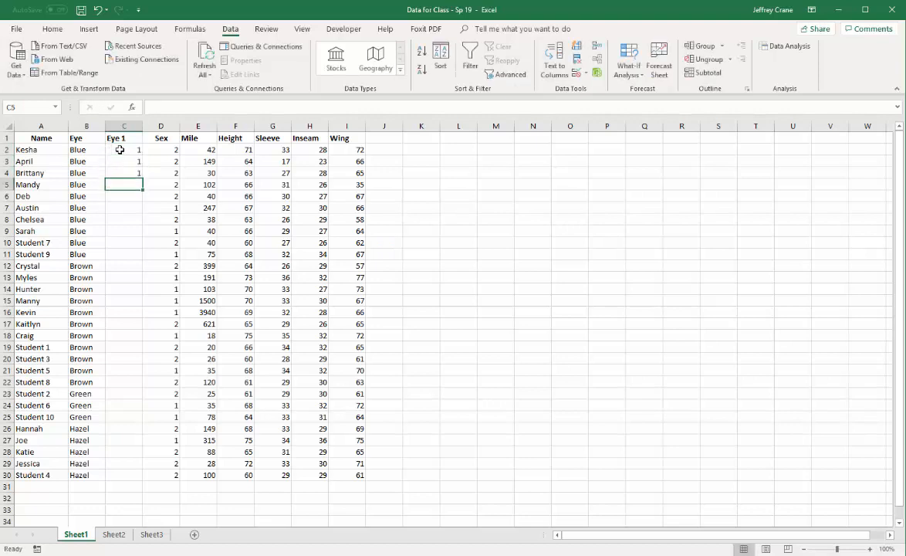
pyautogui.write('1')
pyautogui.press('Return')
pyautogui.write('1')
pyautogui.press('Return')
pyautogui.write('1')
pyautogui.press('Return')
pyautogui.write('1')
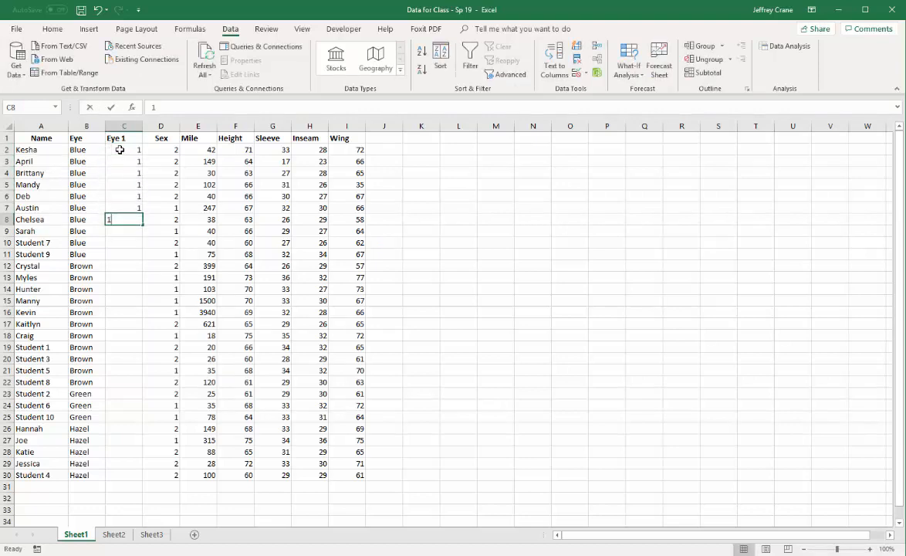
pyautogui.press('Return')
pyautogui.write('1')
pyautogui.press('Return')
pyautogui.write('1')
pyautogui.press('Return')
pyautogui.write('1')
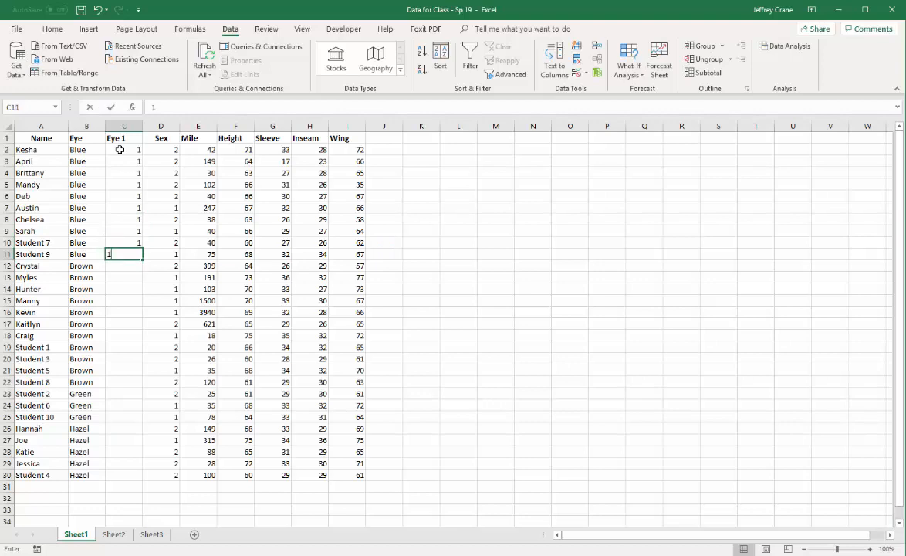
pyautogui.press('Return')
# - Enter code 2 in C12 and fill it down to C22 for all the Brown rows
pyautogui.write('2')
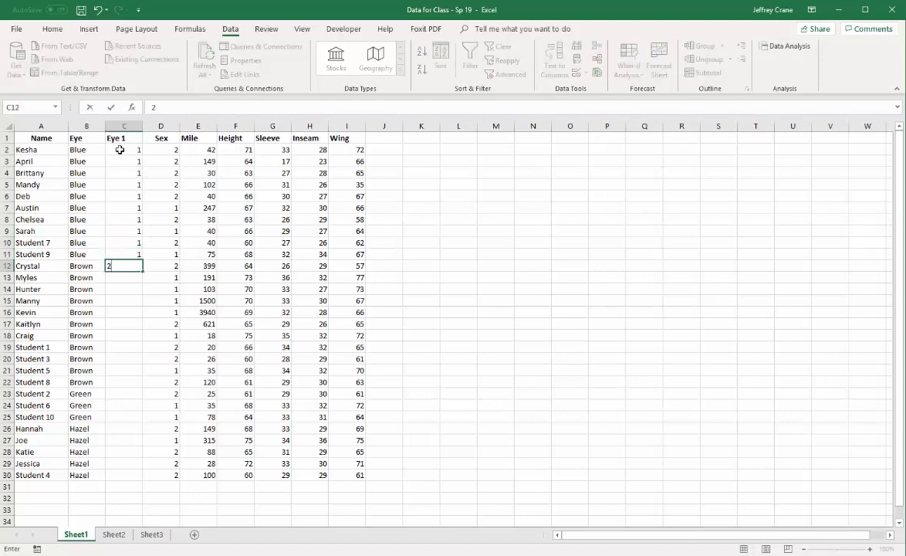
pyautogui.press('Return')
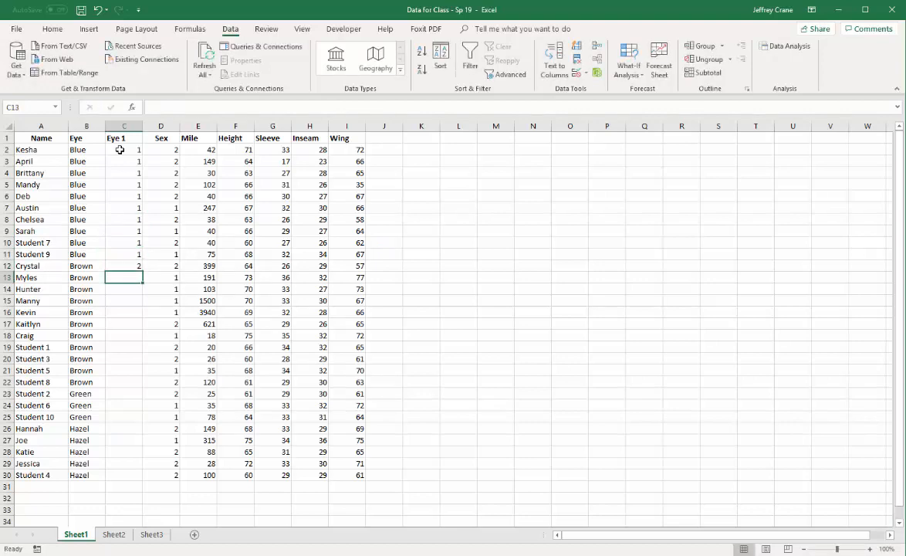
pyautogui.click(128, 265)
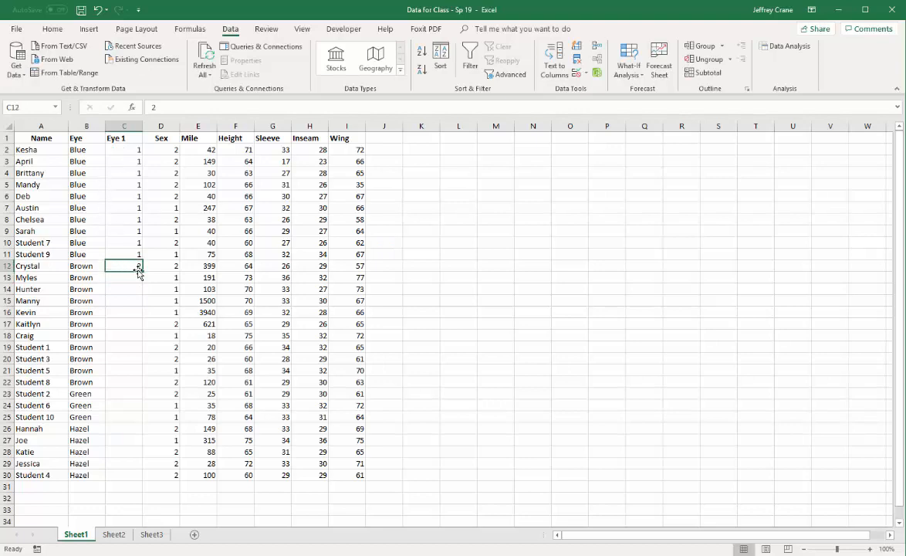
pyautogui.moveTo(142, 271); pyautogui.dragTo(141, 385)
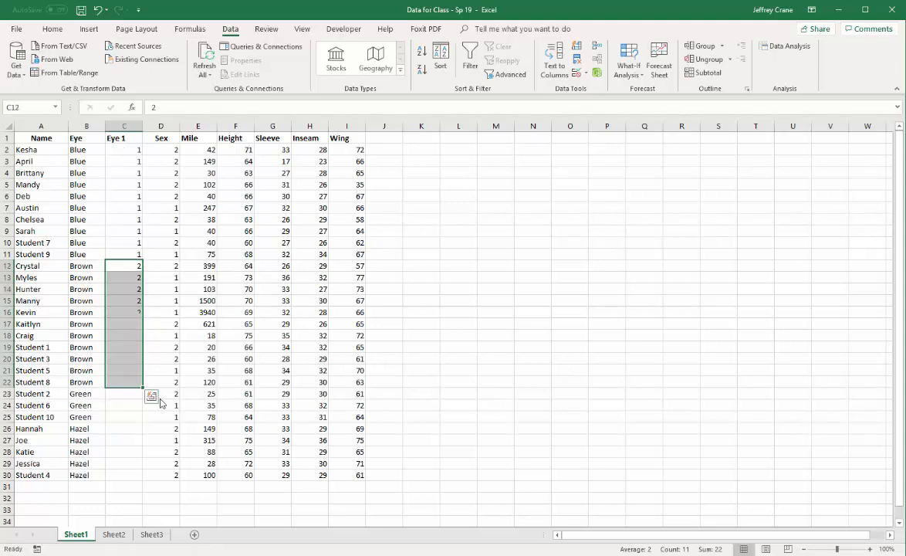
# - Enter code 3 in the Eye 1 column for the Green rows, C23 through C25
pyautogui.click(123, 393)
pyautogui.write('3')
pyautogui.press('Return')
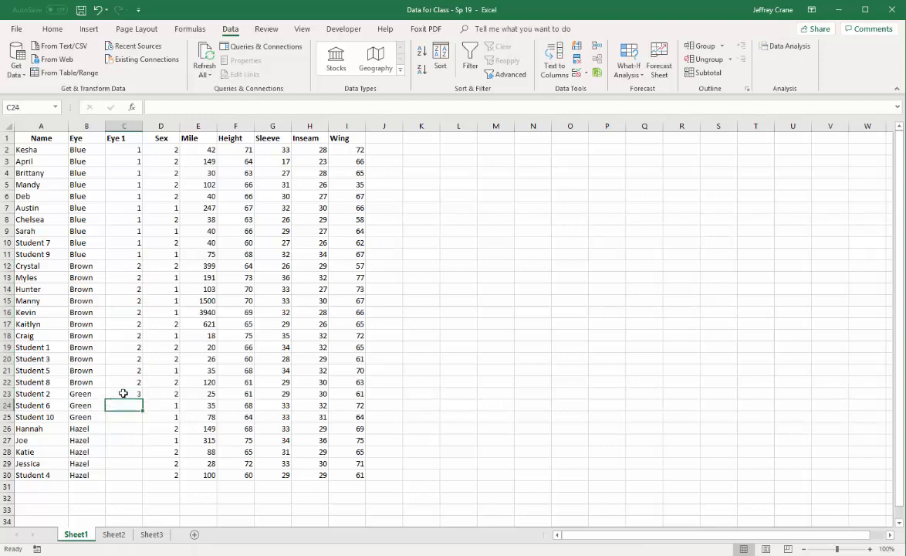
pyautogui.write('3')
pyautogui.press('Return')
pyautogui.write('3')
pyautogui.press('Return')
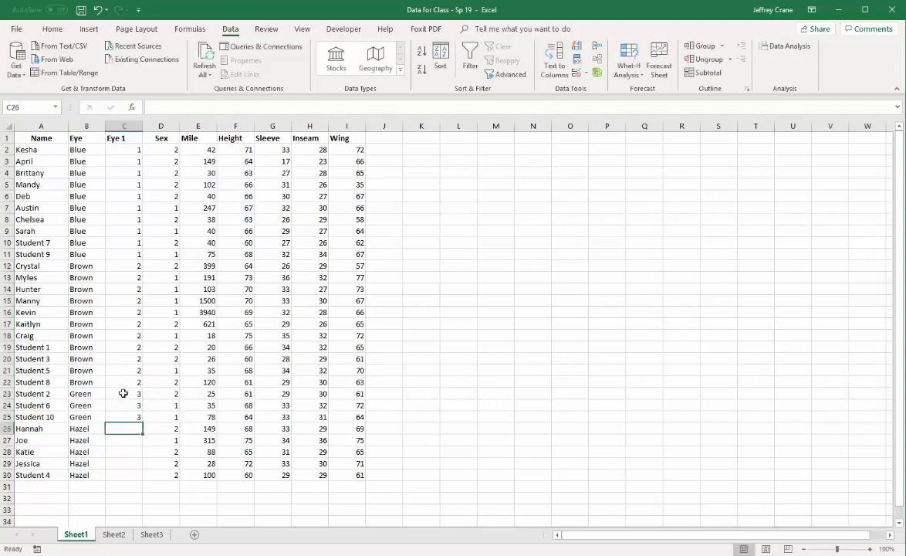
# - Enter code 4 in the Eye 1 column for the Hazel rows, C26 through C30
pyautogui.write('4')
pyautogui.press('Return')
pyautogui.write('4')
pyautogui.press('Return')
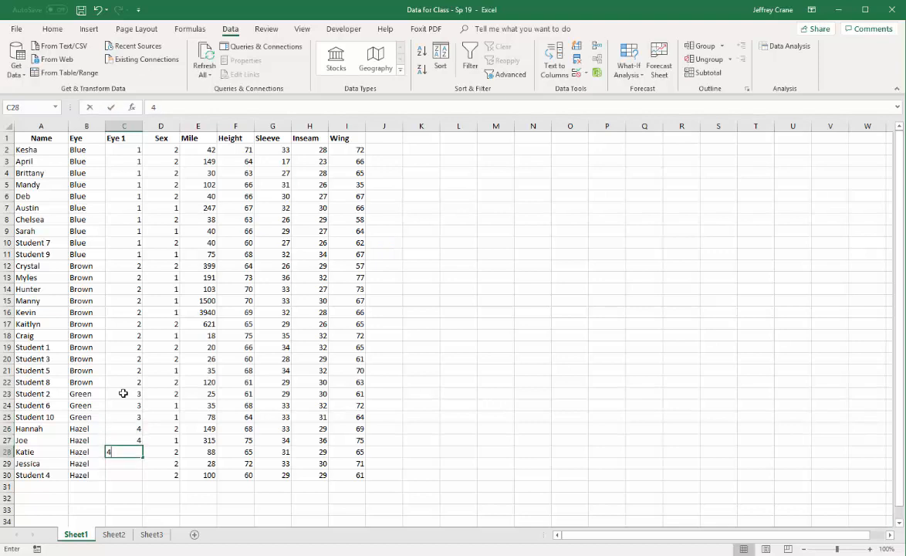
pyautogui.write('4')
pyautogui.press('Return')
pyautogui.write('4')
pyautogui.press('Return')
pyautogui.write('4')
pyautogui.press('Return')
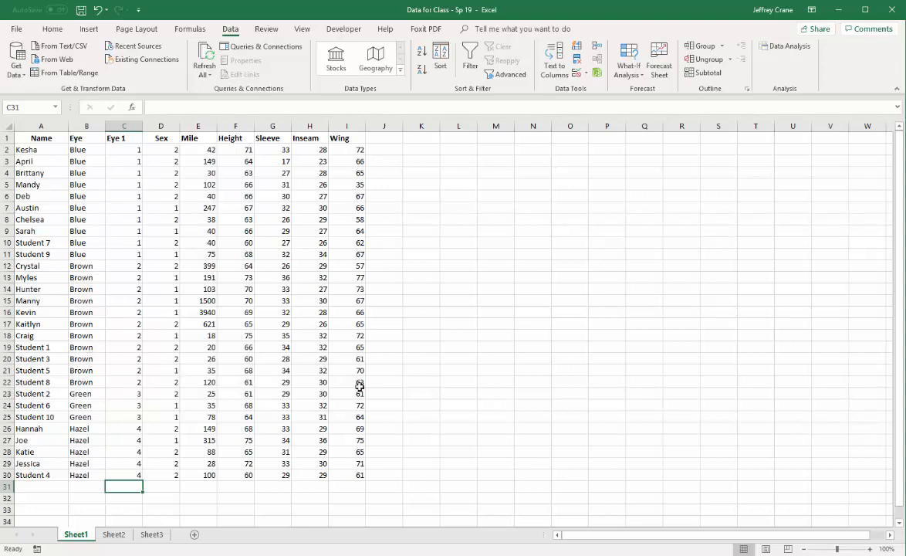
# - Enter the heading "Bin" in L2 and list the bin values 1, 2, 3 and 4 beneath it in L3 through L6
pyautogui.click(468, 151)
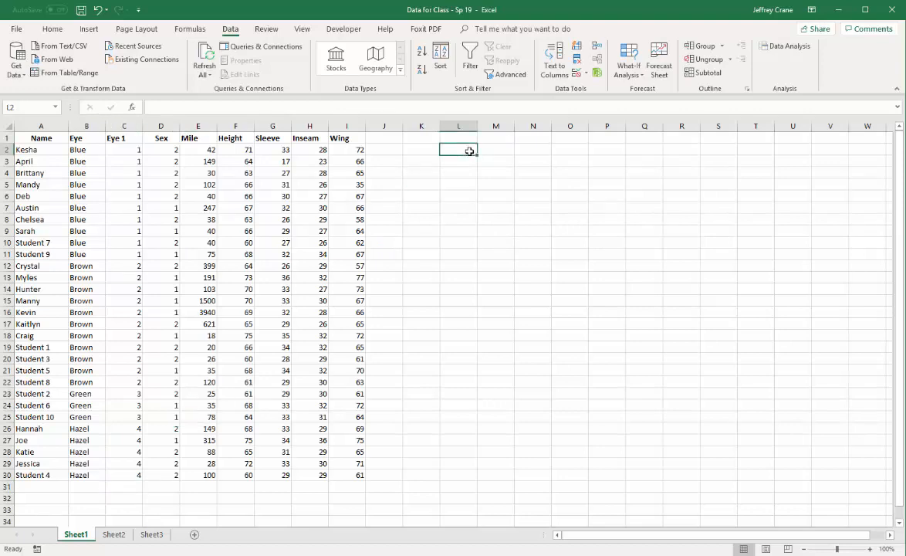
pyautogui.write('Bin')
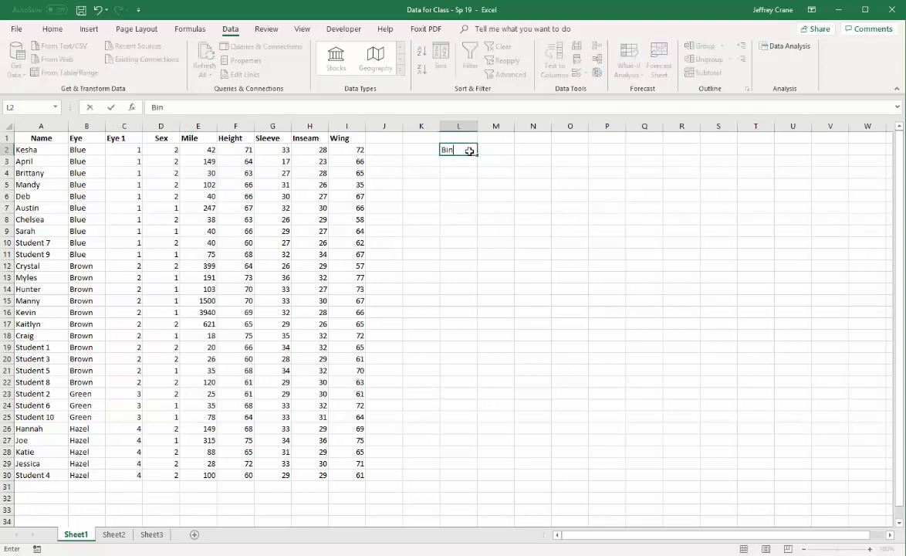
pyautogui.press('Return')
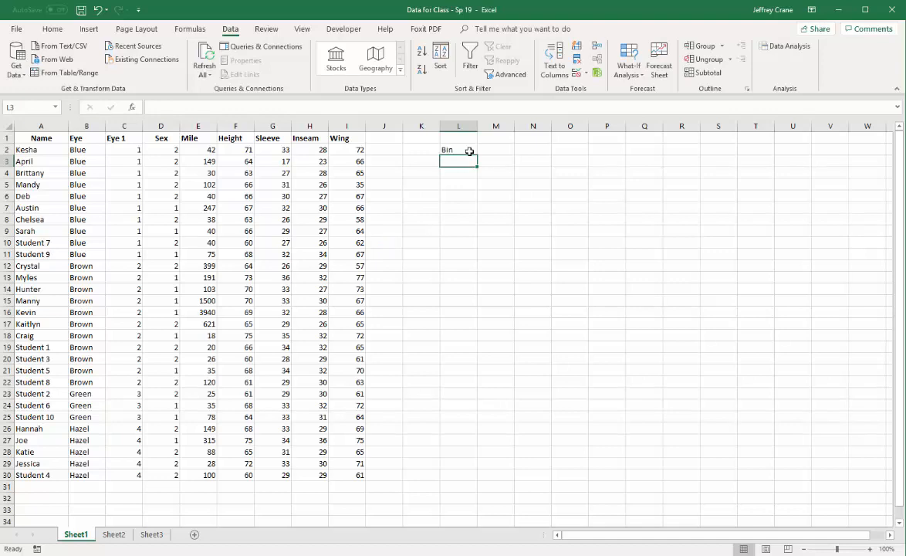
pyautogui.write('1')
pyautogui.press('Return')
pyautogui.write('2')
pyautogui.press('Return')
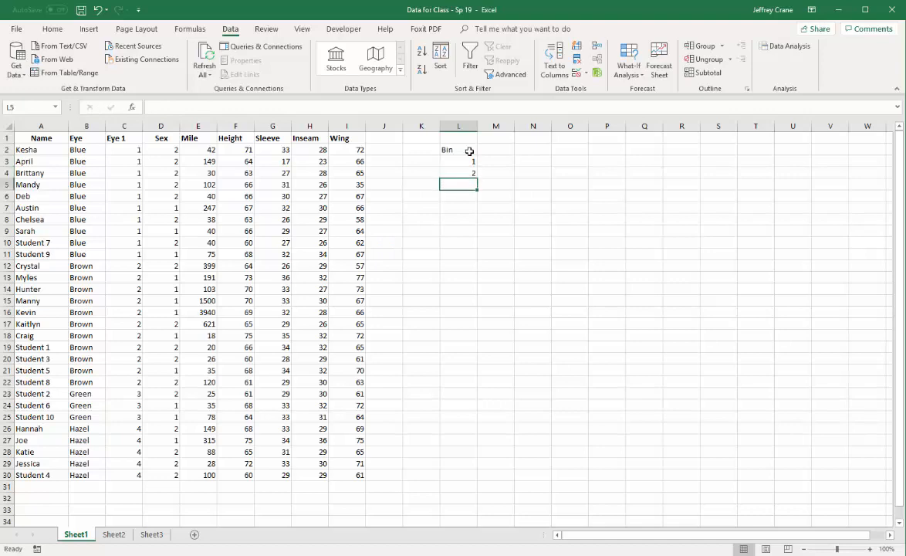
pyautogui.write('3')
pyautogui.press('Return')
pyautogui.write('4')
pyautogui.press('Return')
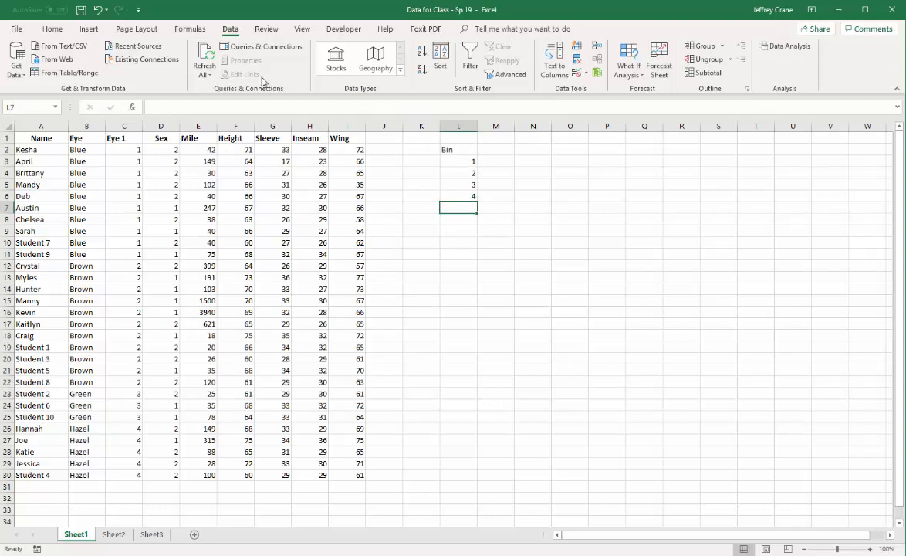
# - Set up a Histogram analysis with input range C1:C30 and bin range L2:L6, treating the first cells as labels
pyautogui.click(790, 49)
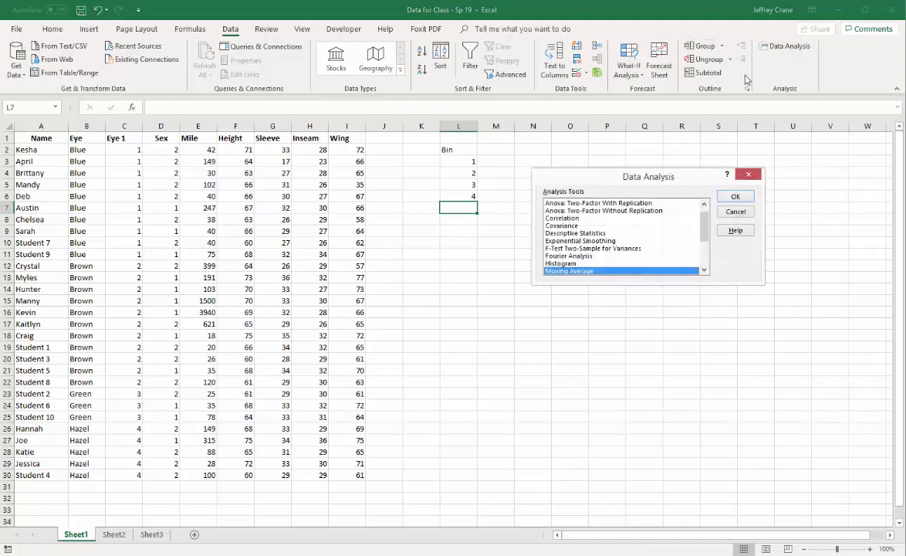
pyautogui.press('Up')
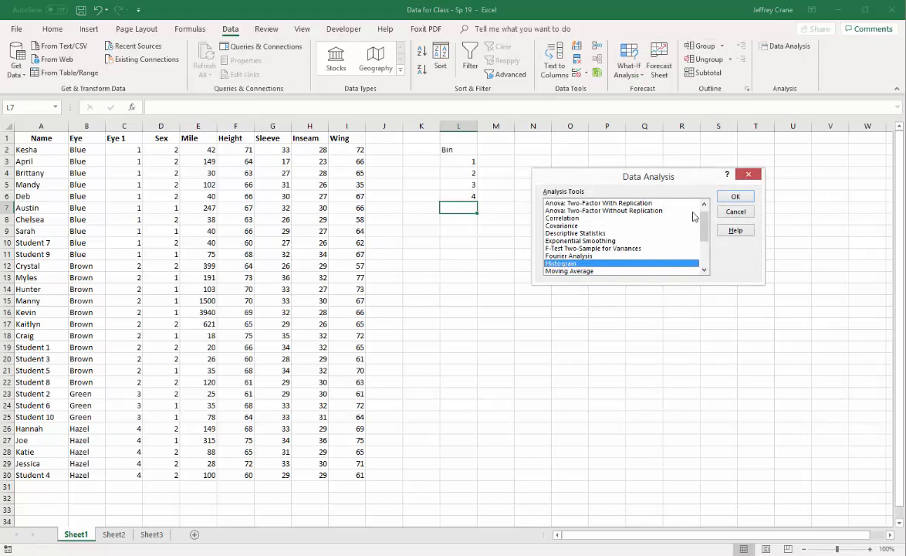
pyautogui.click(735, 196)
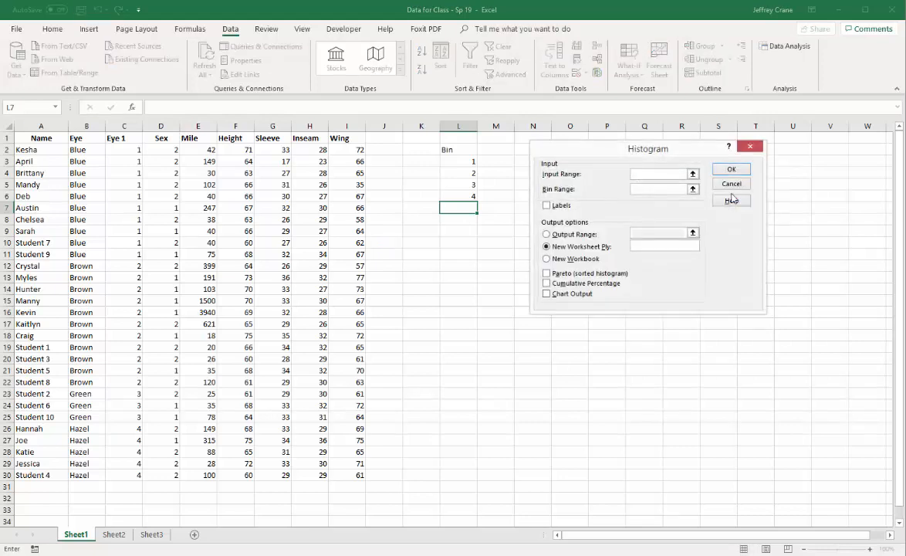
pyautogui.moveTo(122, 139); pyautogui.dragTo(119, 473)
pyautogui.click(643, 189)
pyautogui.moveTo(458, 152); pyautogui.dragTo(459, 196)
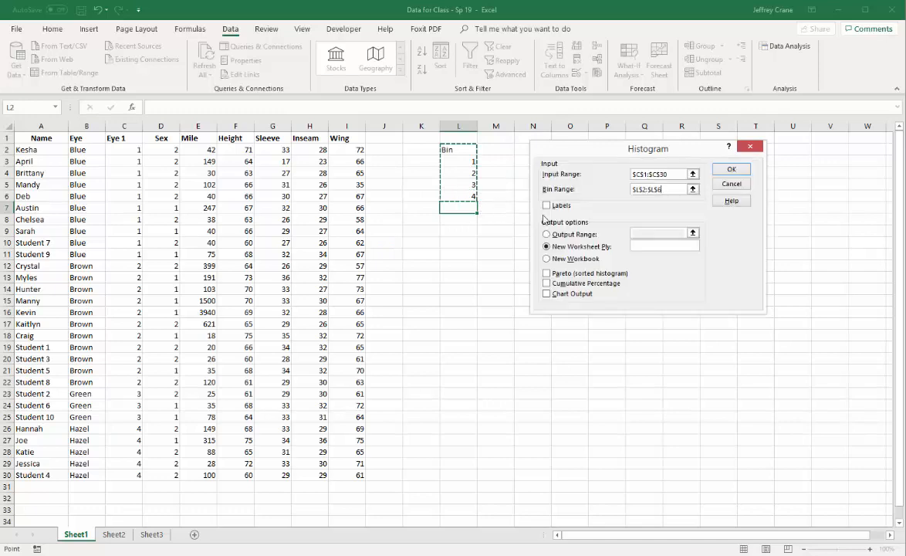
pyautogui.click(546, 206)
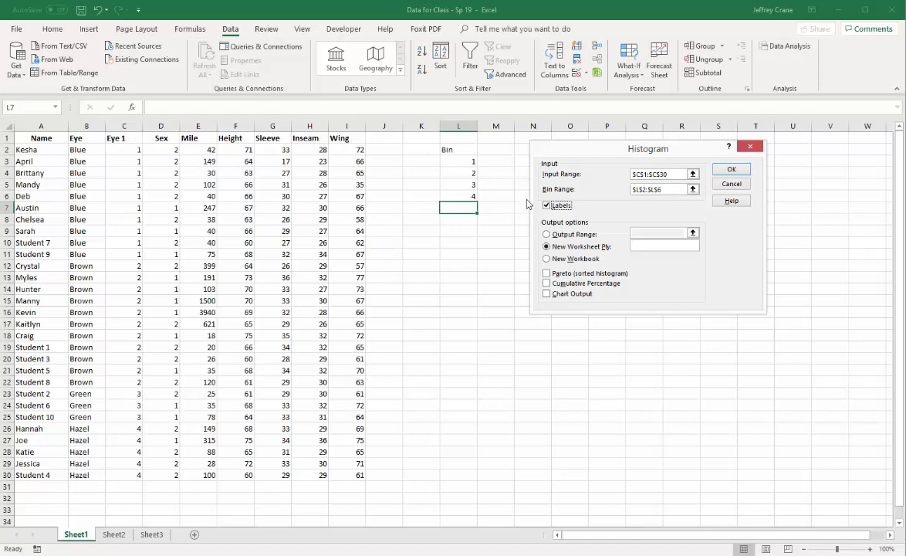
# - Set the histogram's output range to M2 on the same sheet and generate the frequency table
pyautogui.click(546, 234)
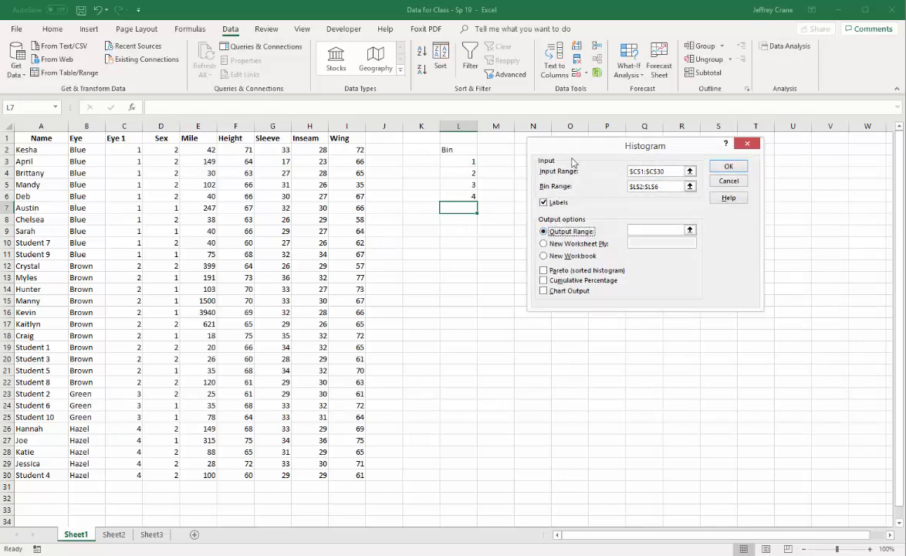
pyautogui.moveTo(572, 150); pyautogui.dragTo(626, 151)
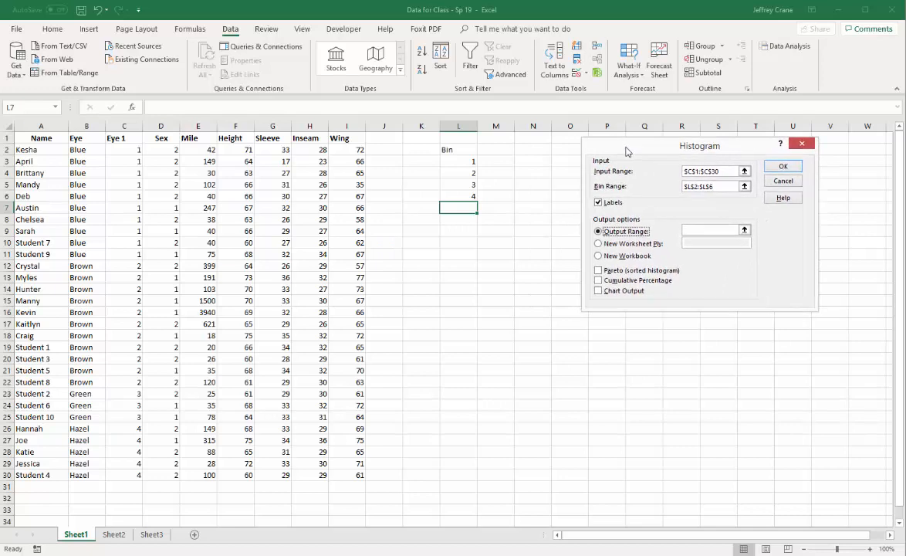
pyautogui.click(690, 230)
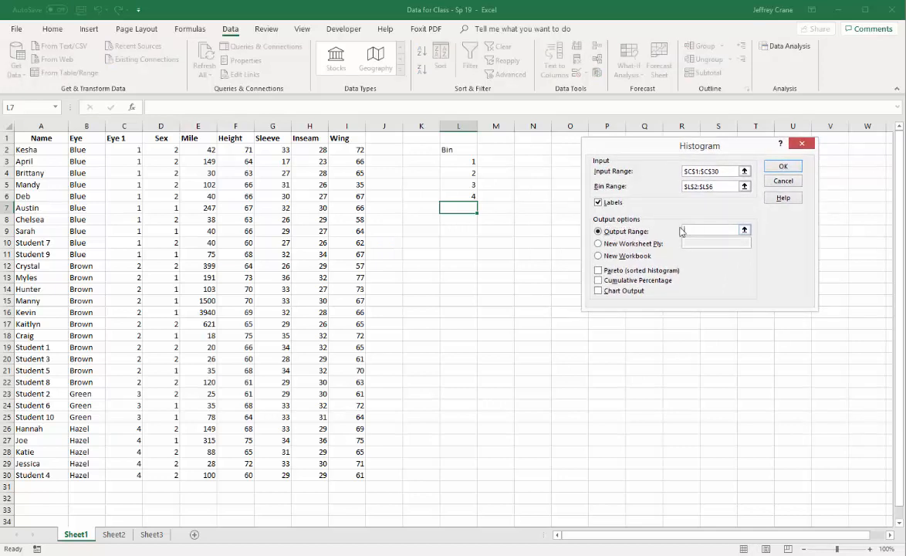
pyautogui.click(496, 149)
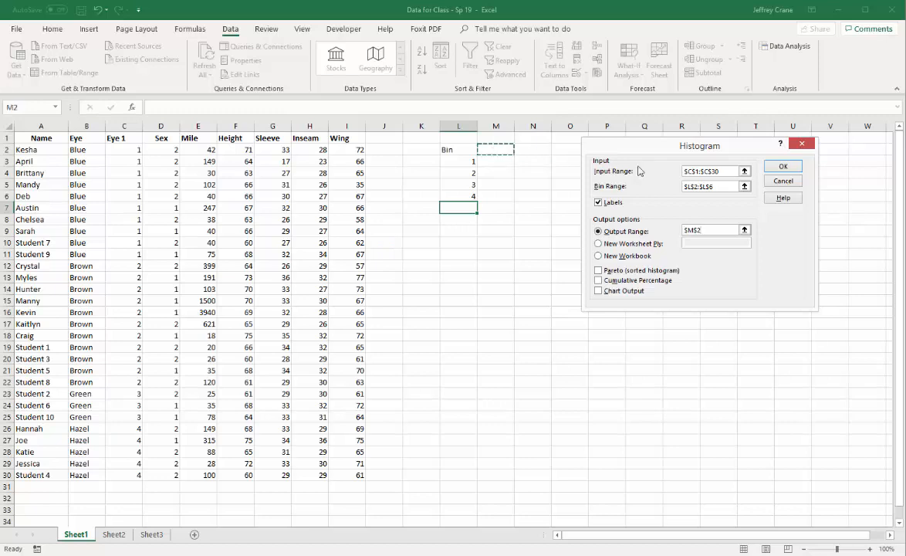
pyautogui.click(780, 168)
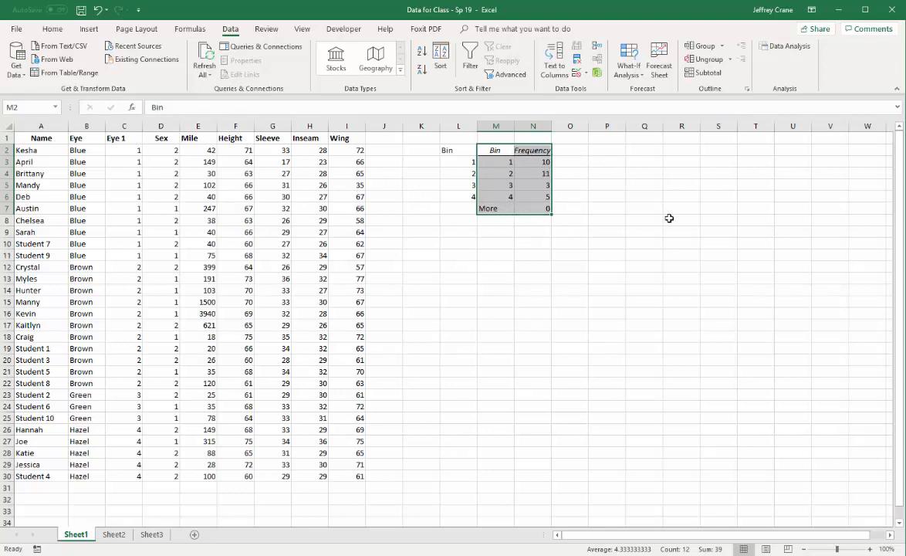
# - Insert a 2-D pie chart of the Bin and Frequency table and place it just below the table
pyautogui.click(89, 30)
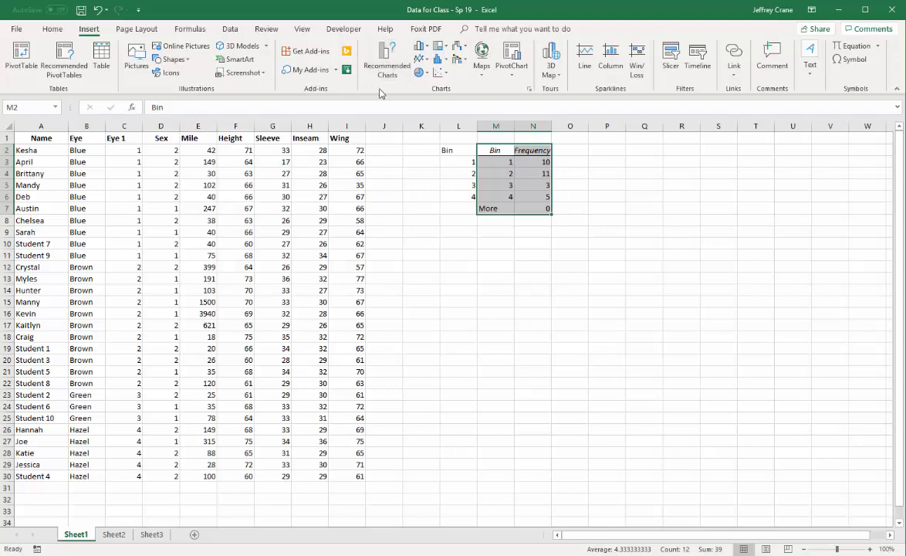
pyautogui.click(419, 75)
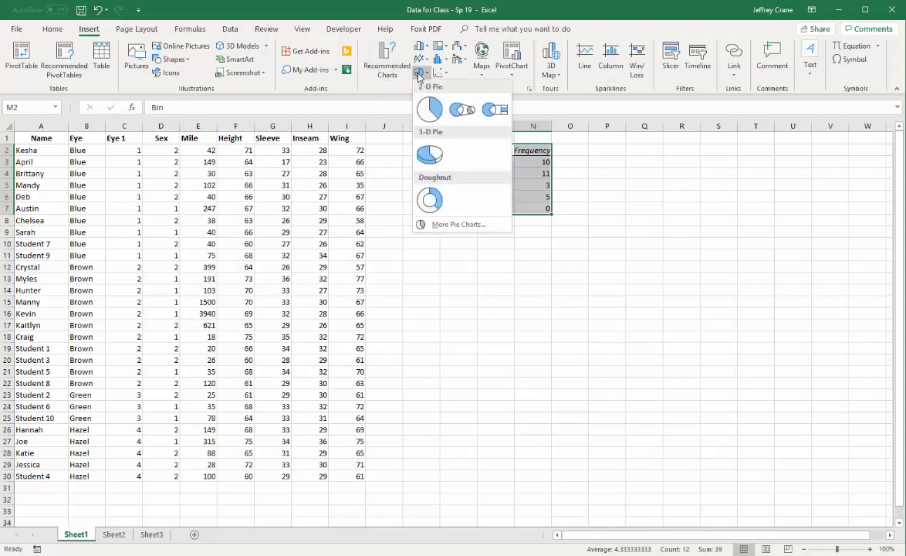
pyautogui.click(429, 108)
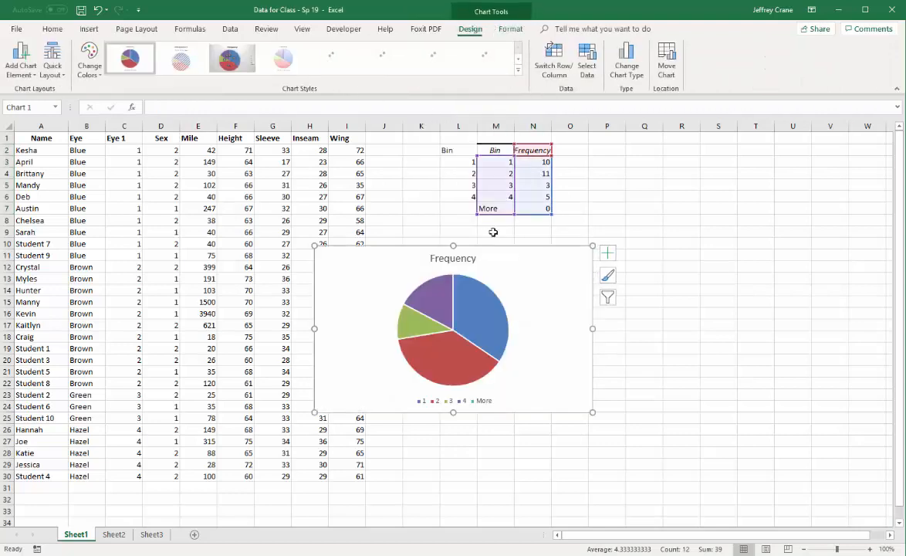
pyautogui.moveTo(493, 248); pyautogui.dragTo(658, 231)
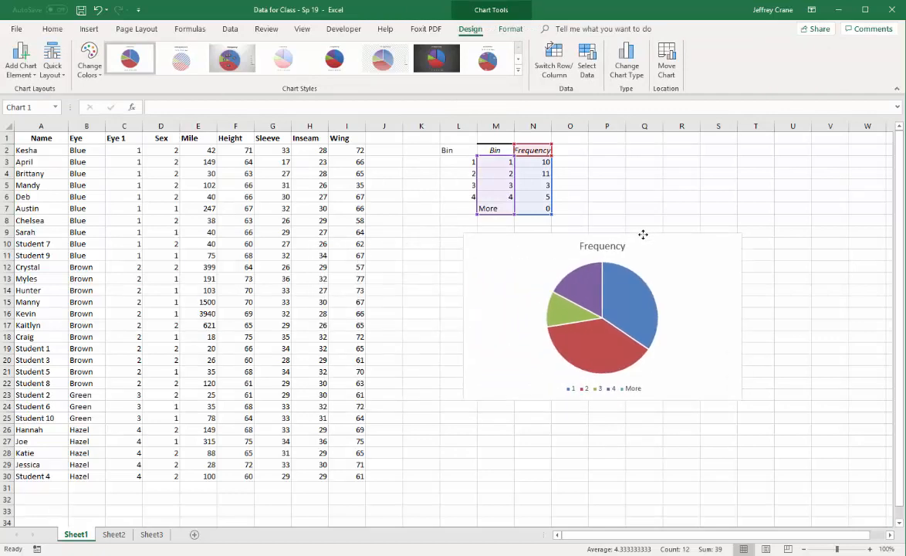
pyautogui.click(791, 194)
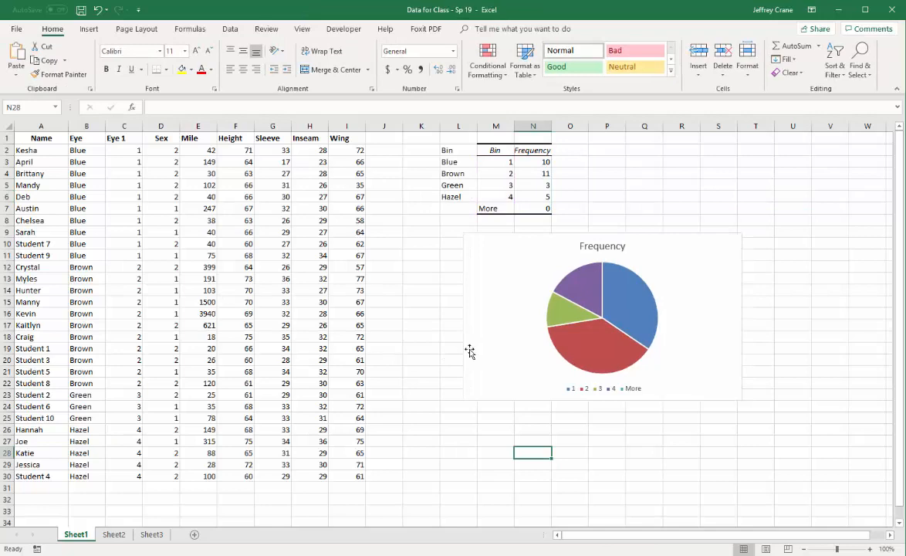
# - Replace the bin codes in M3 through M6 of the frequency table with Blue, Brown, Green and Hazel
pyautogui.click(483, 339)
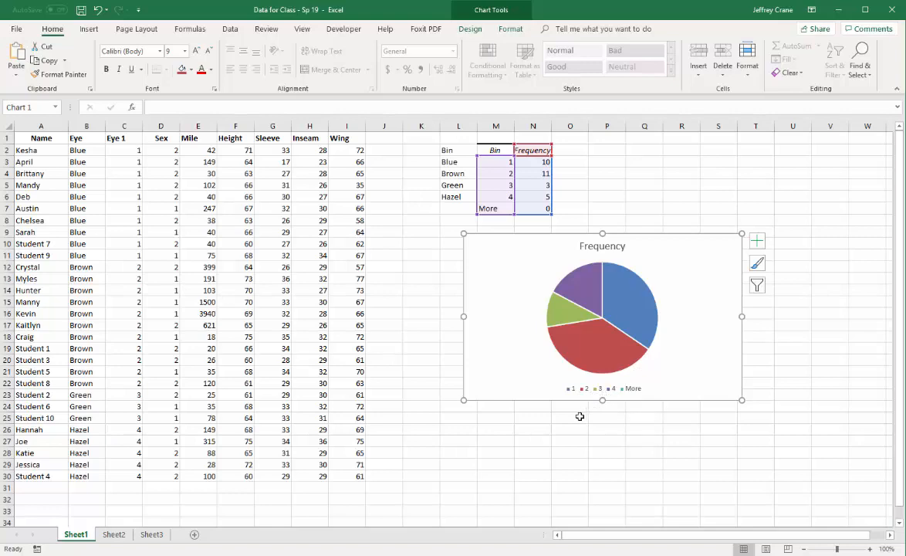
pyautogui.click(503, 162)
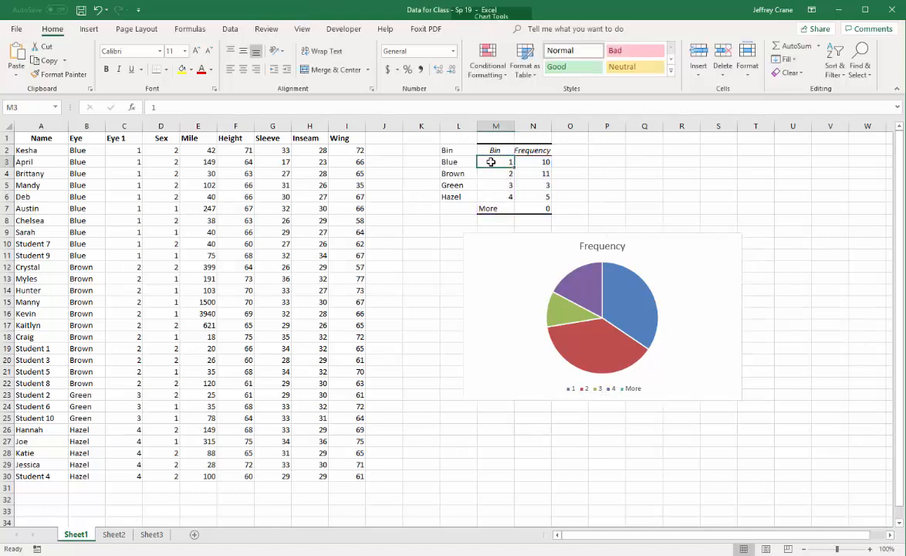
pyautogui.write('Blue')
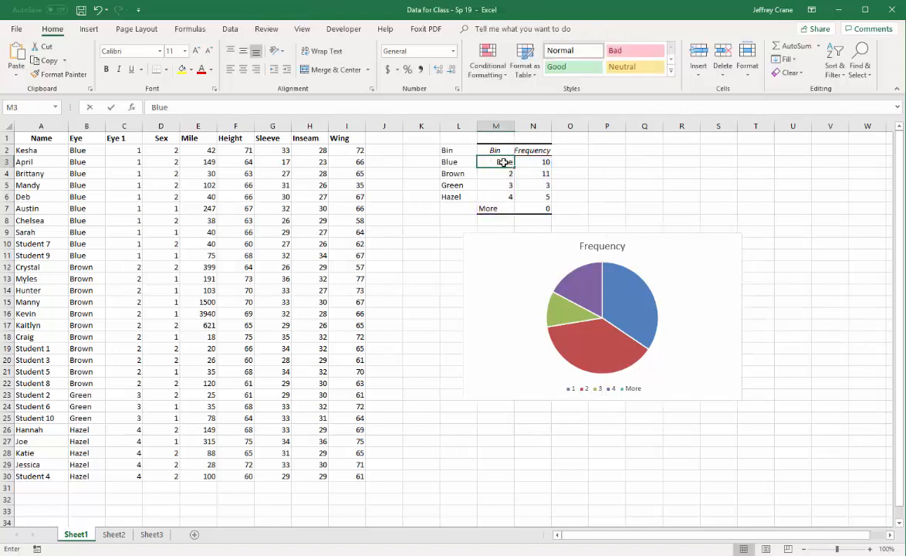
pyautogui.press('Return')
pyautogui.write('Brown')
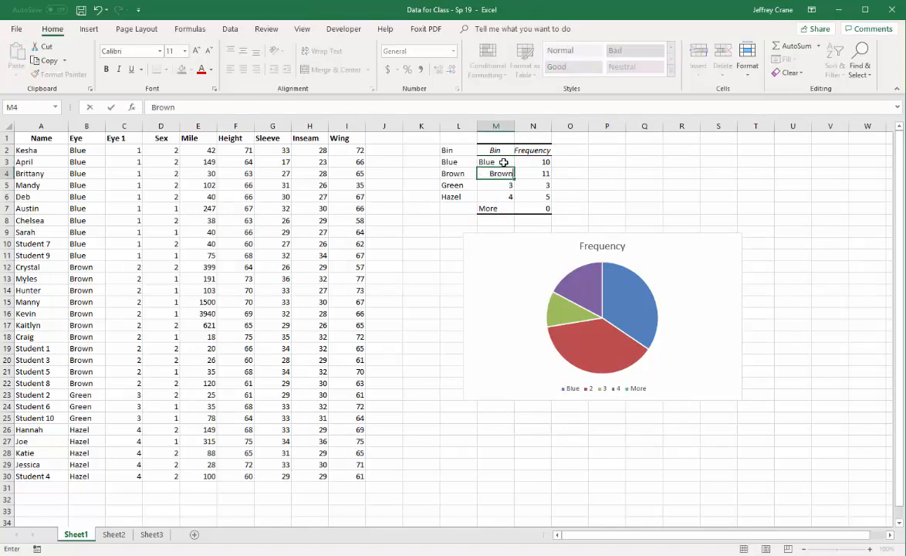
pyautogui.press('Return')
pyautogui.write('Green')
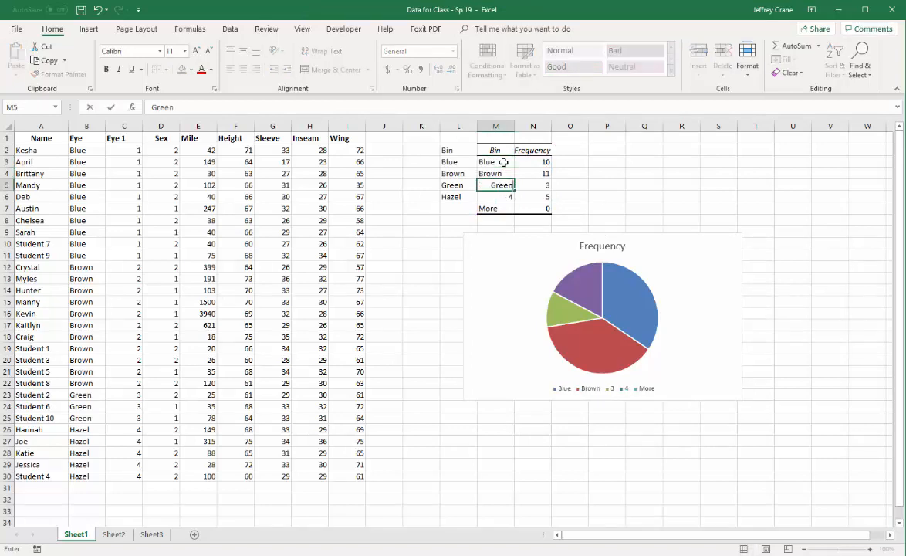
pyautogui.press('Return')
pyautogui.write('Ha')
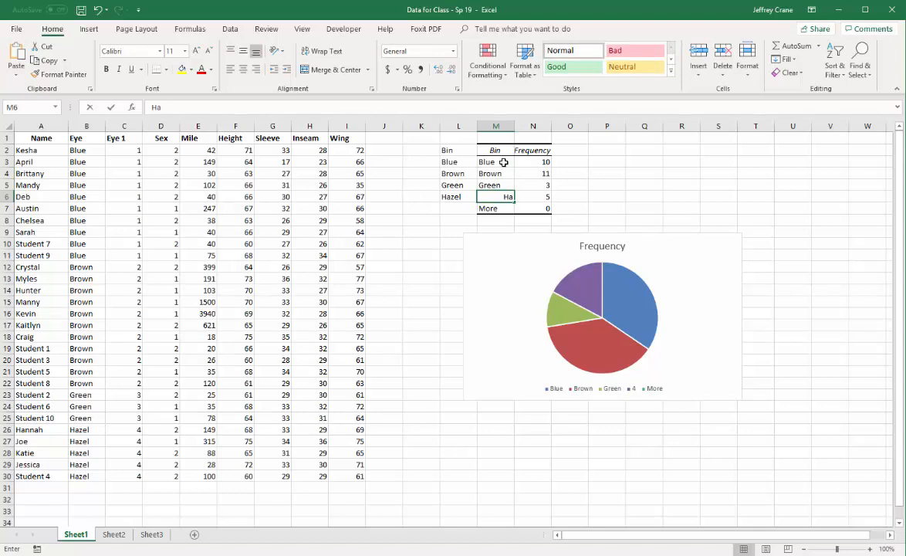
pyautogui.write('zel')
pyautogui.press('Return')
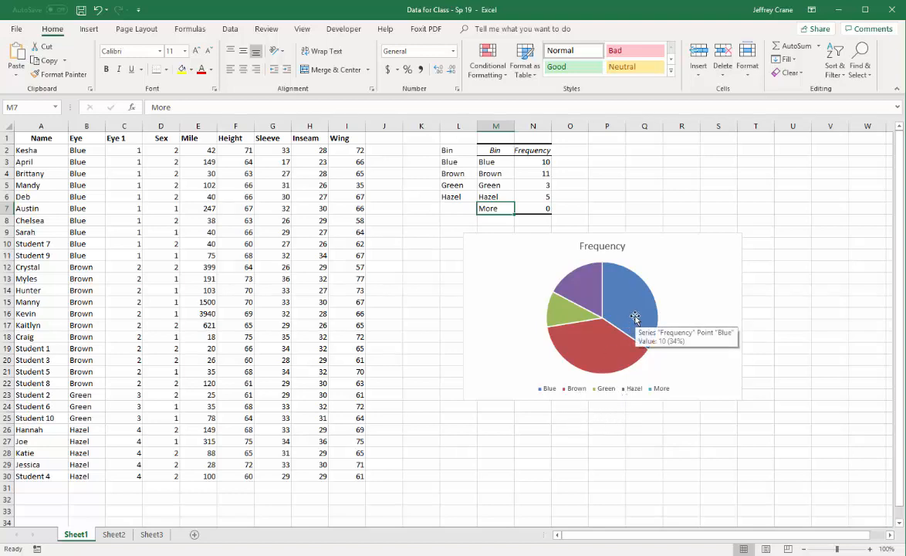
pyautogui.moveTo(603, 347)
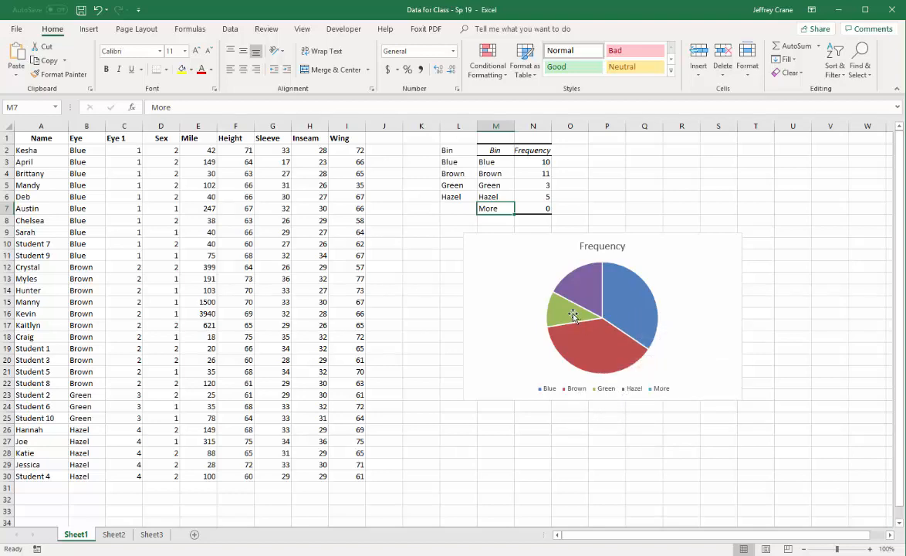
pyautogui.moveTo(572, 313)
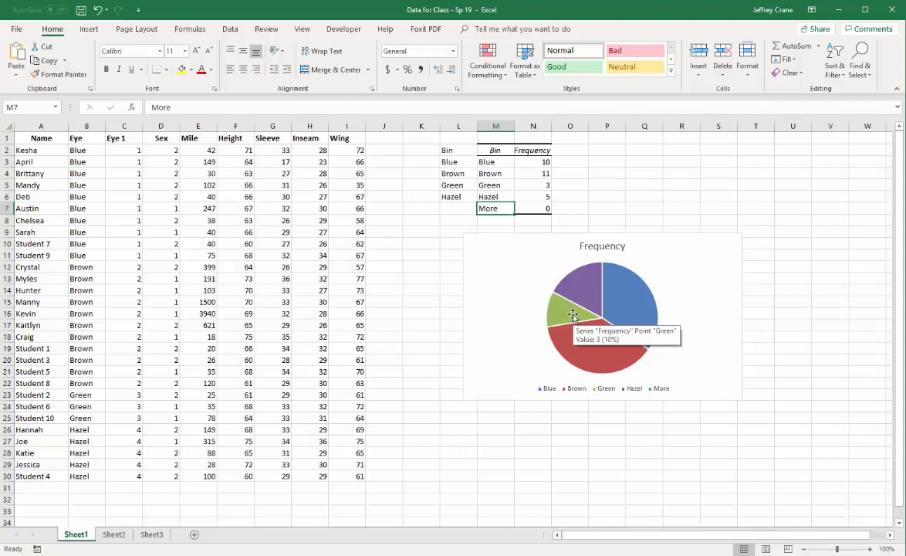
pyautogui.click(778, 290)
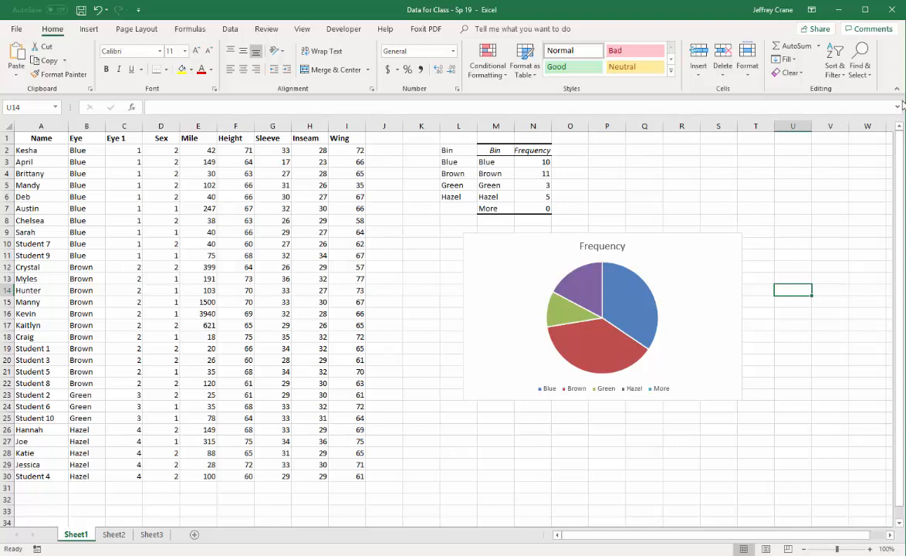
# - Start a Descriptive Statistics analysis with the input range C1:I30, covering the Eye 1 through Wing columns
pyautogui.click(230, 29)
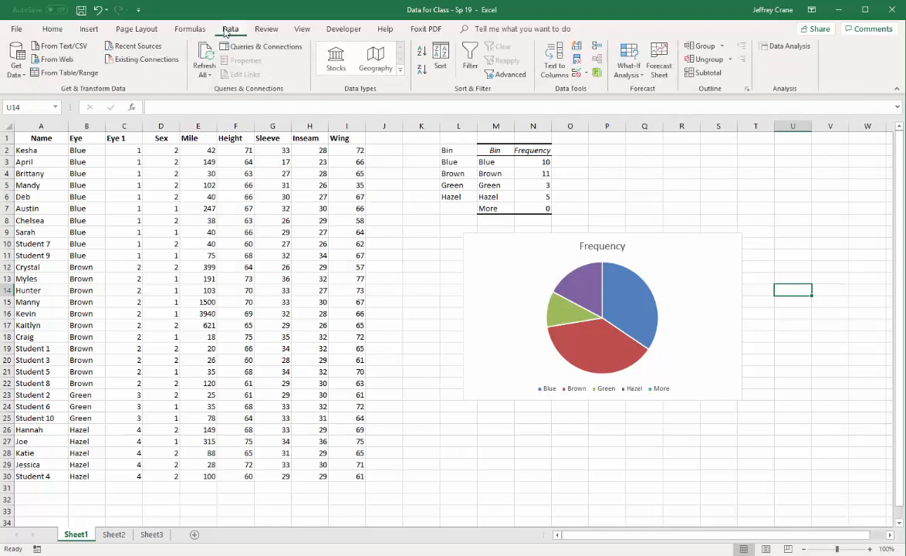
pyautogui.click(778, 46)
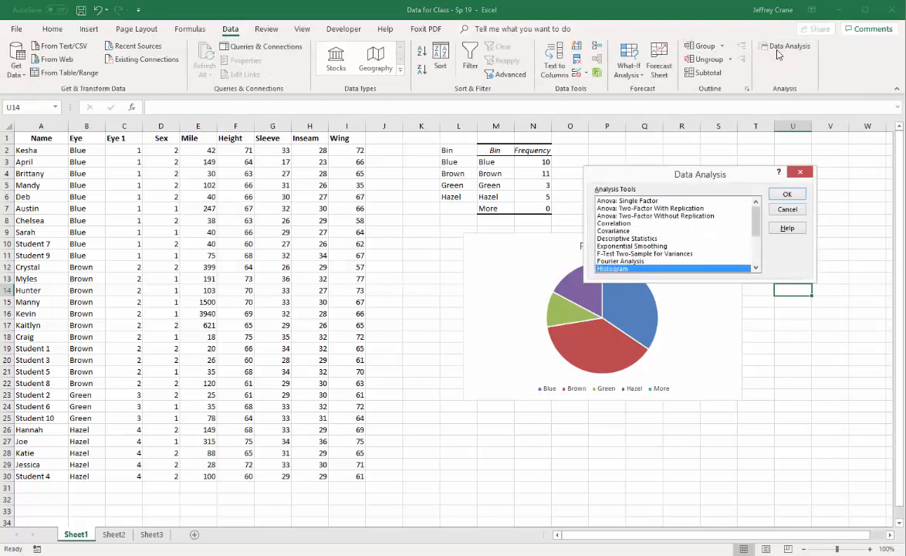
pyautogui.click(629, 238)
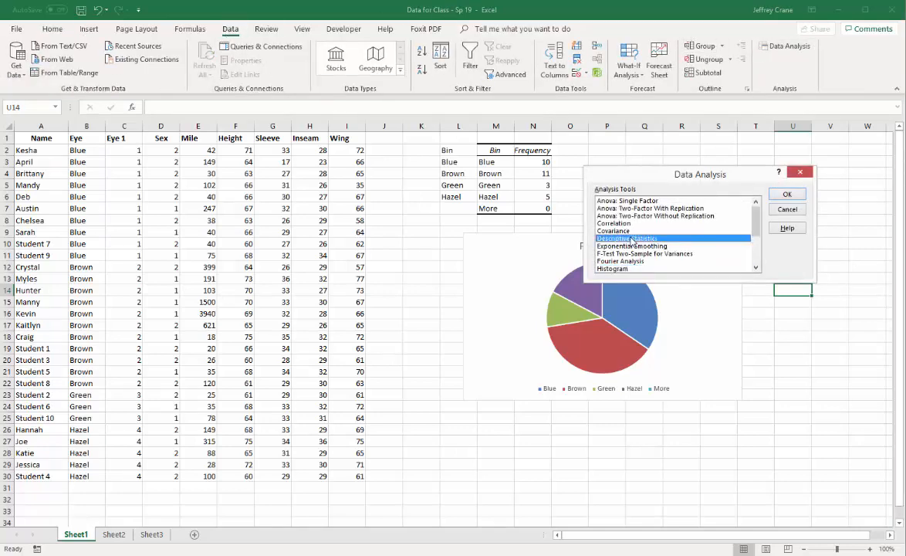
pyautogui.click(786, 194)
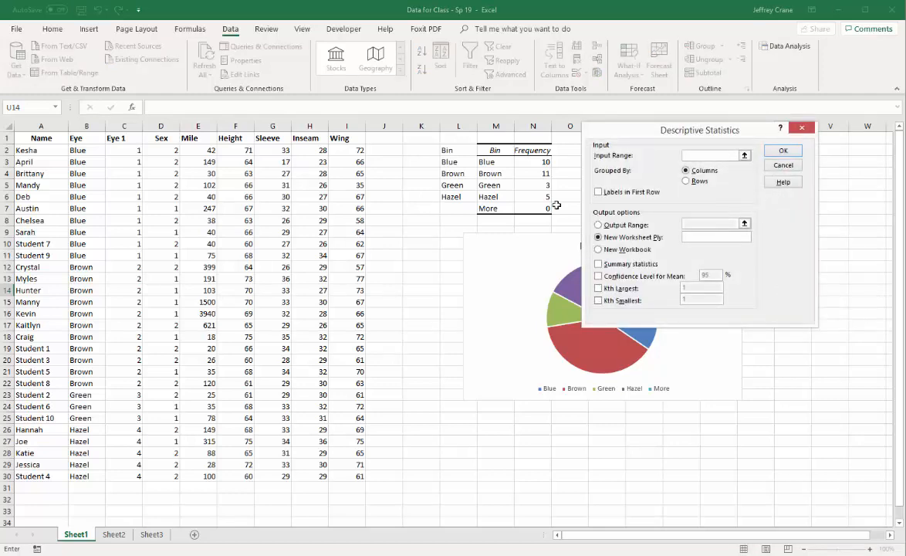
pyautogui.moveTo(120, 138); pyautogui.dragTo(338, 476)
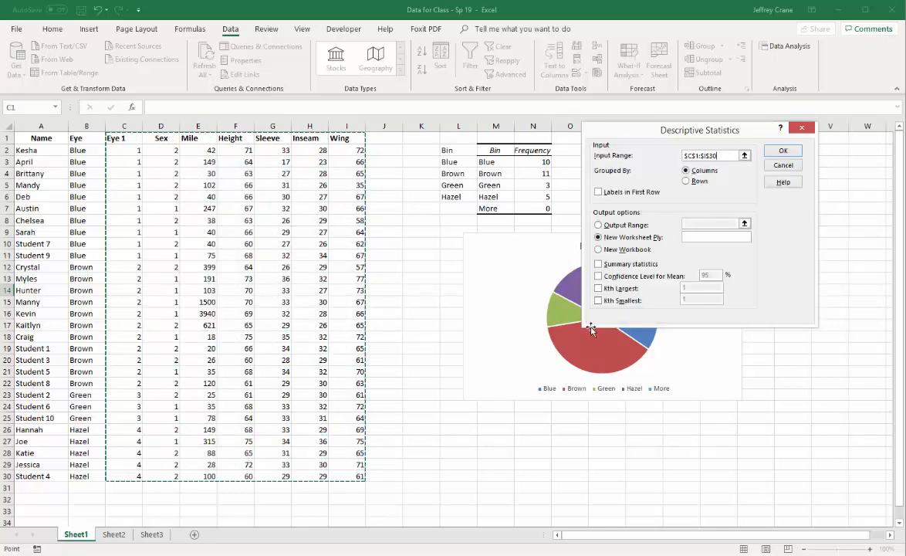
# - Send the descriptive statistics output to a new worksheet, include summary statistics, and try to run the analysis
pyautogui.click(599, 225)
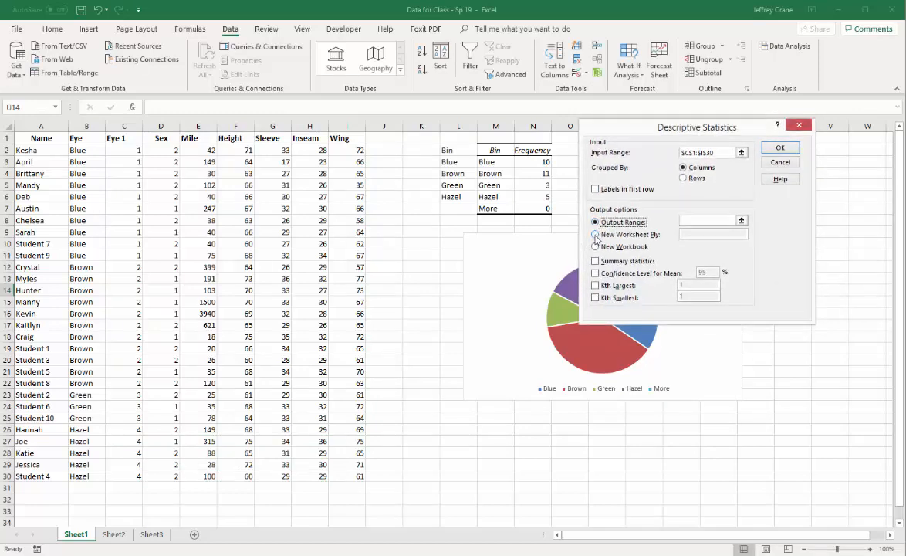
pyautogui.click(594, 235)
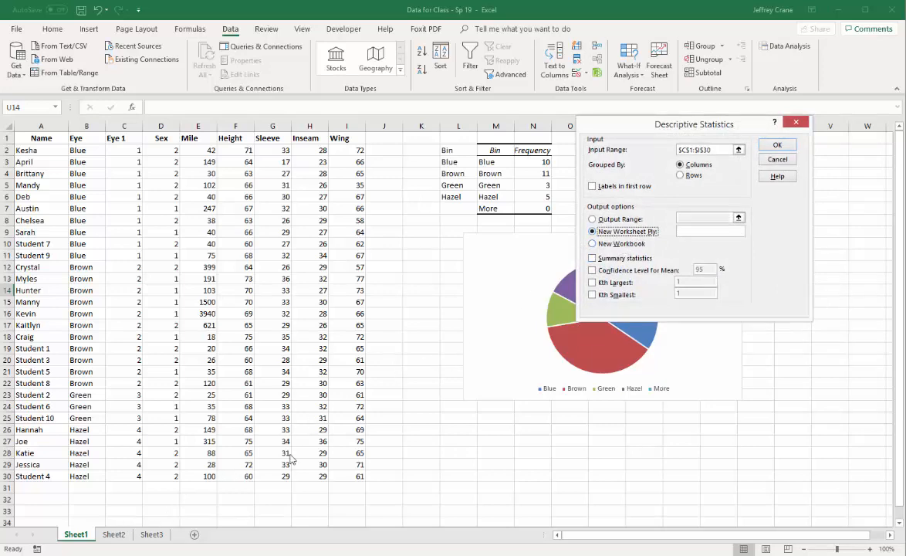
pyautogui.click(593, 259)
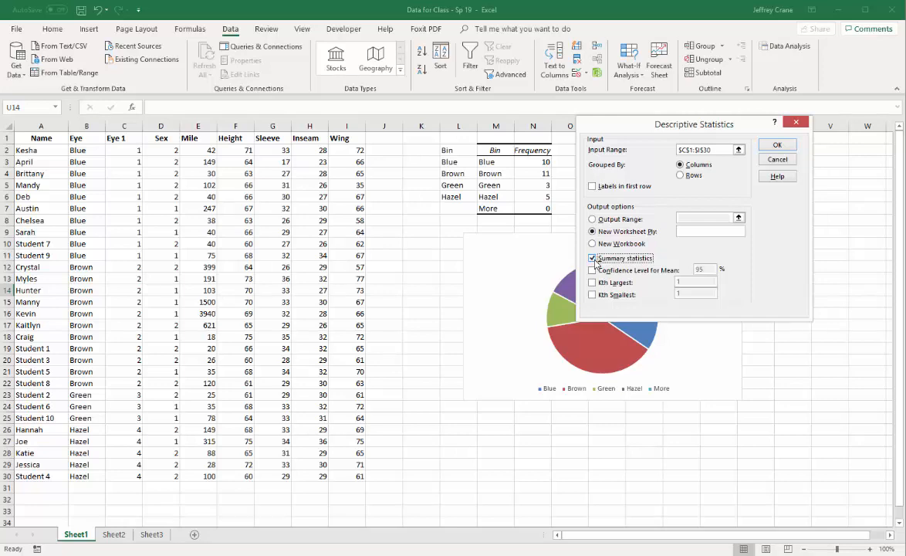
pyautogui.click(777, 146)
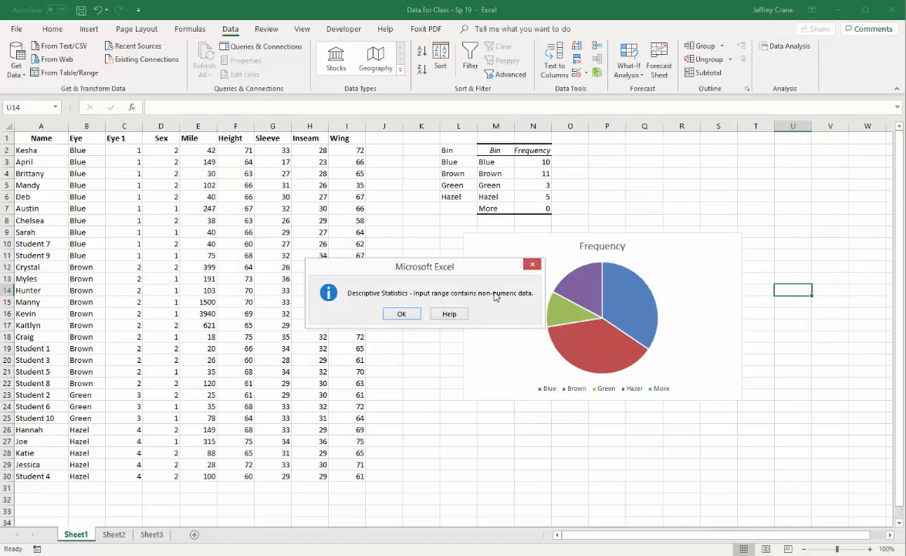
# - Treat the first row of the input range as labels and generate the descriptive statistics
pyautogui.click(409, 316)
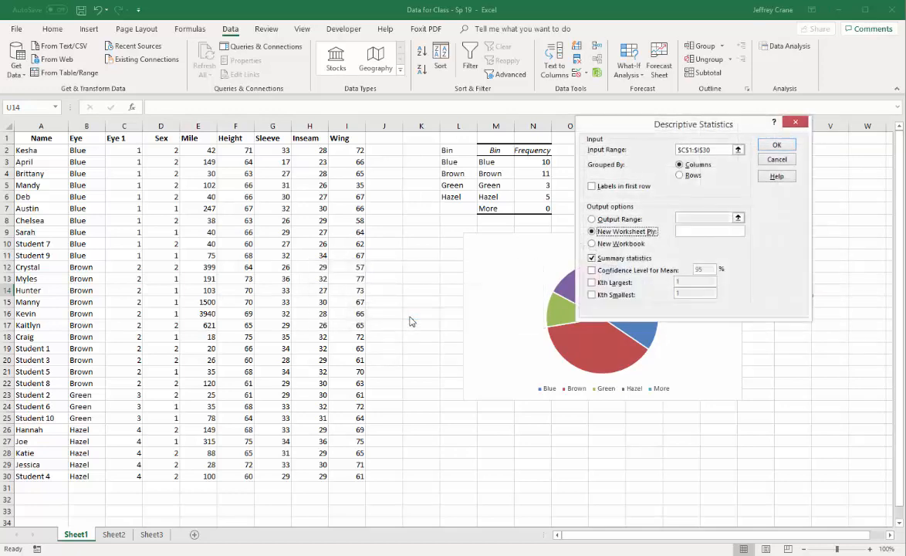
pyautogui.click(594, 190)
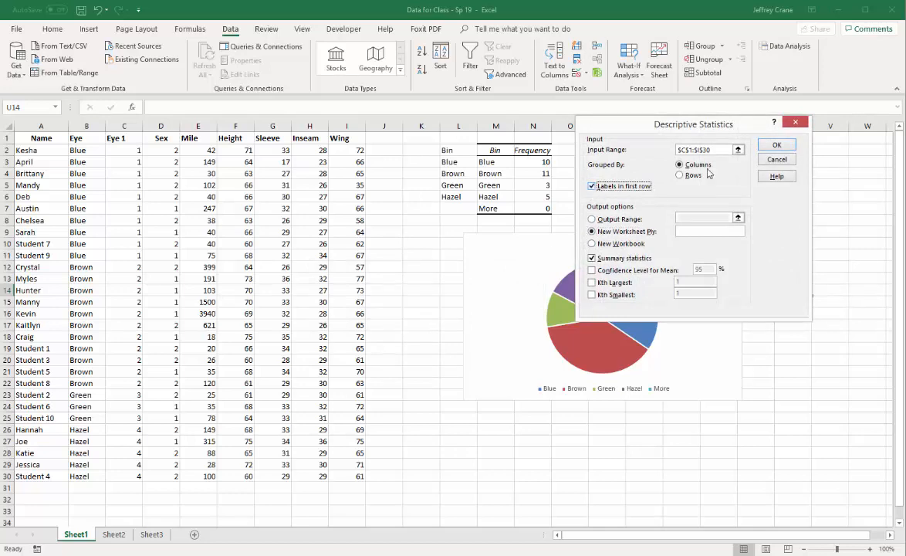
pyautogui.click(775, 146)
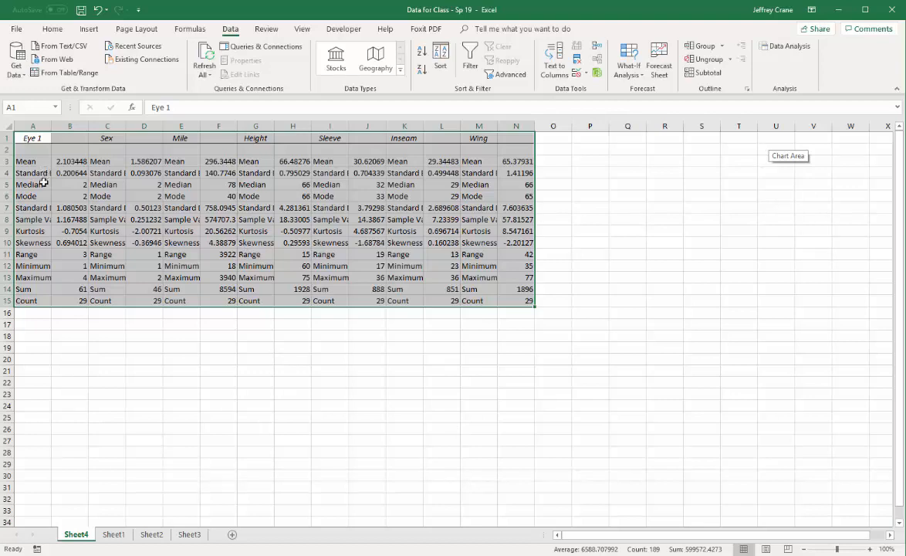
# - Autofit all column widths on the new statistics sheet so the labels and values fit
pyautogui.click(8, 126)
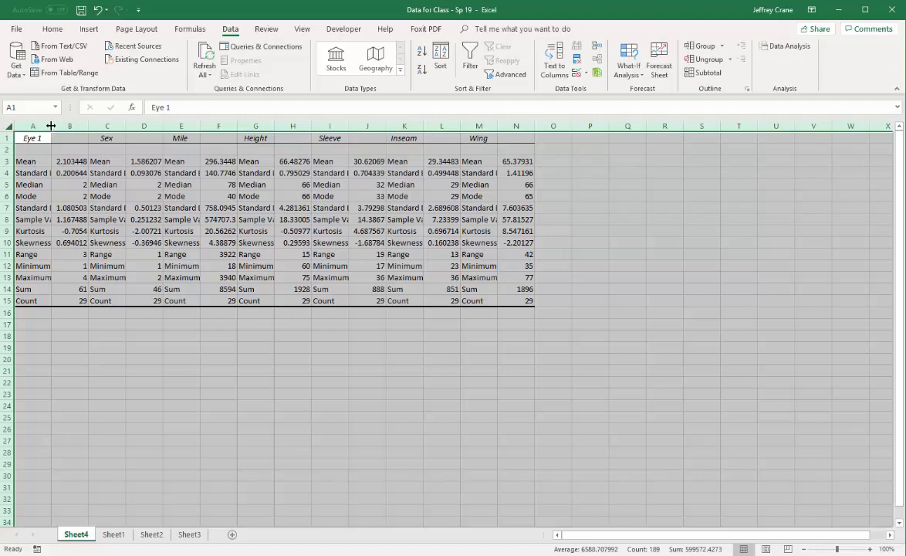
pyautogui.doubleClick(51, 125)
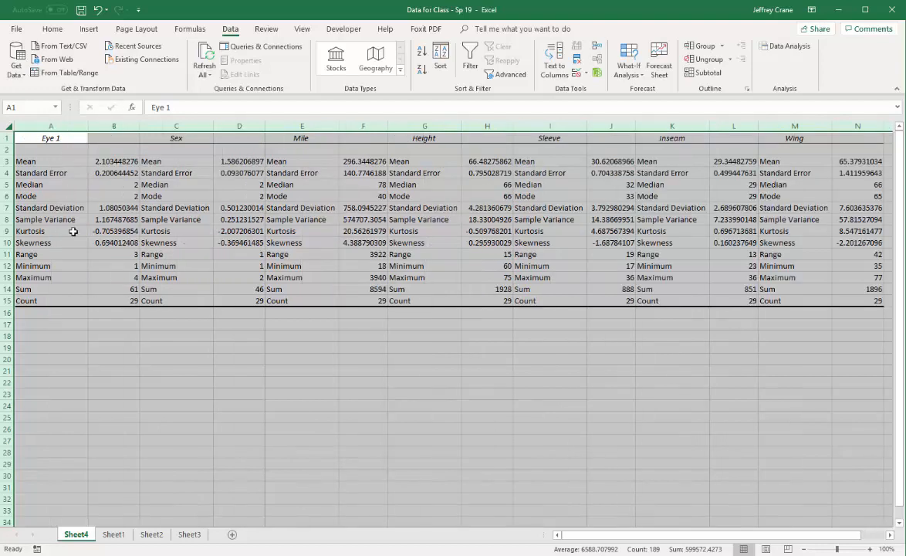
pyautogui.click(269, 407)
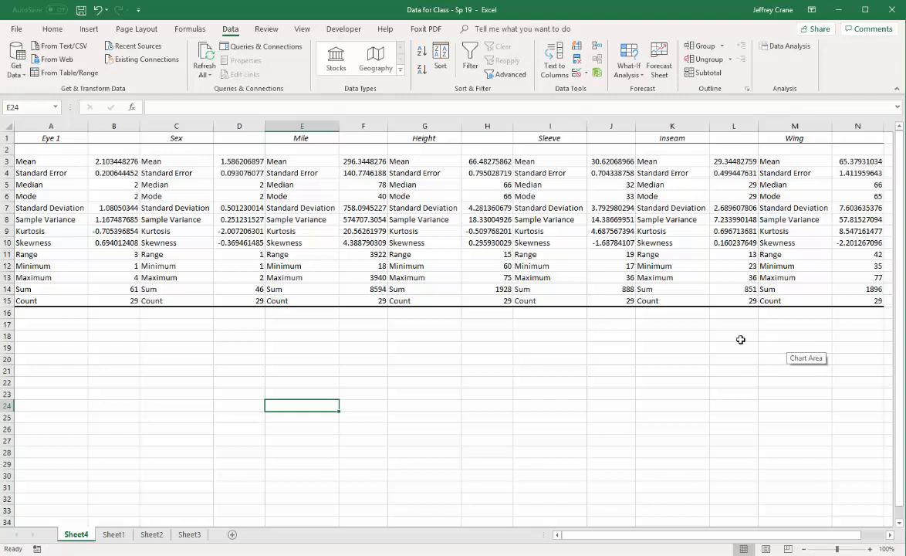
# - Examine the means of Eye 1, Sex, Mile, Height and Sleeve, plus the median and mode of Mile
pyautogui.click(99, 162)
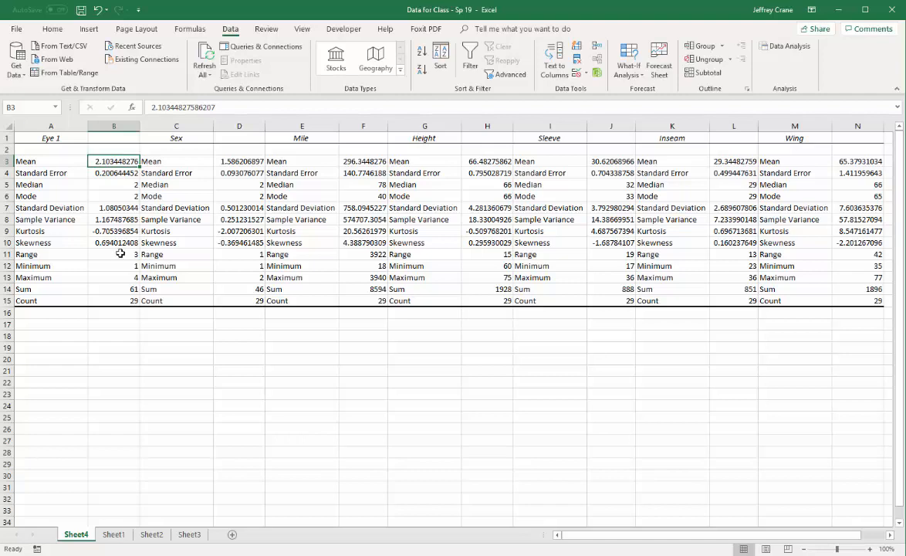
pyautogui.click(232, 161)
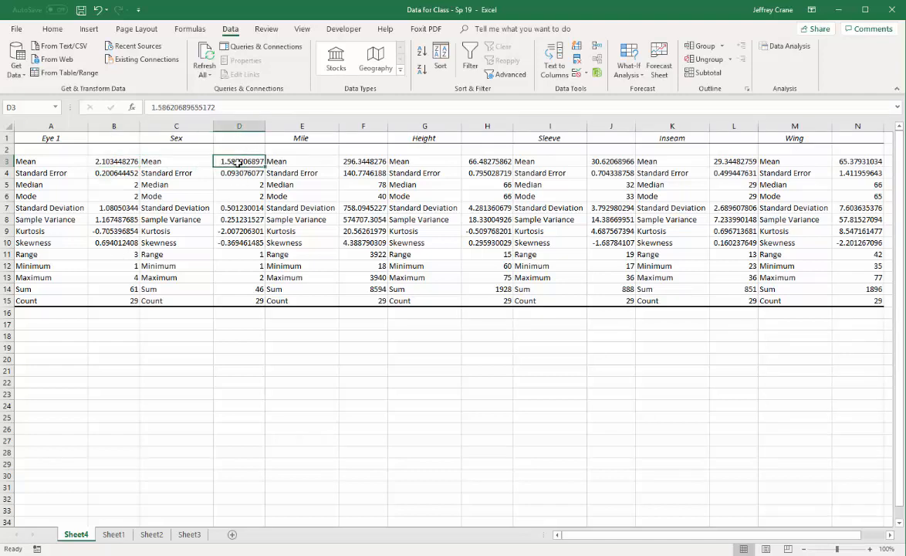
pyautogui.click(352, 161)
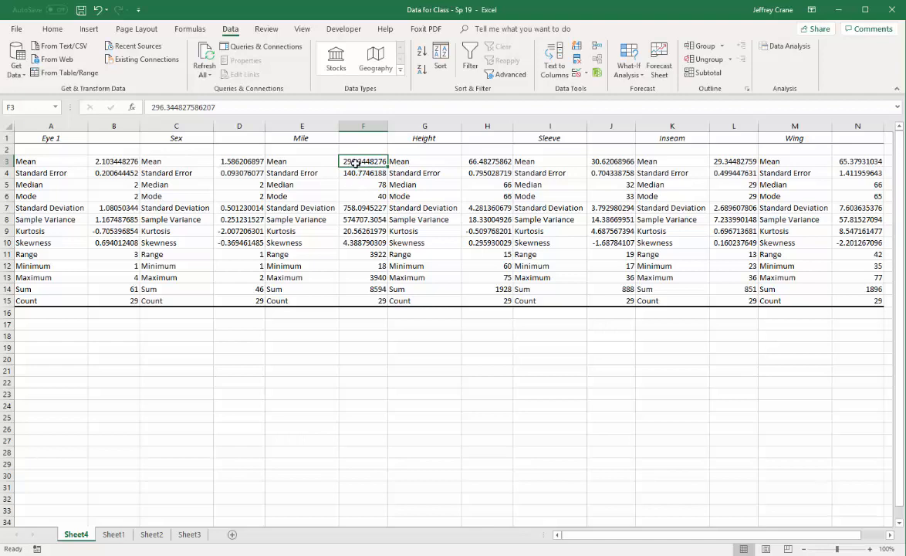
pyautogui.click(307, 184)
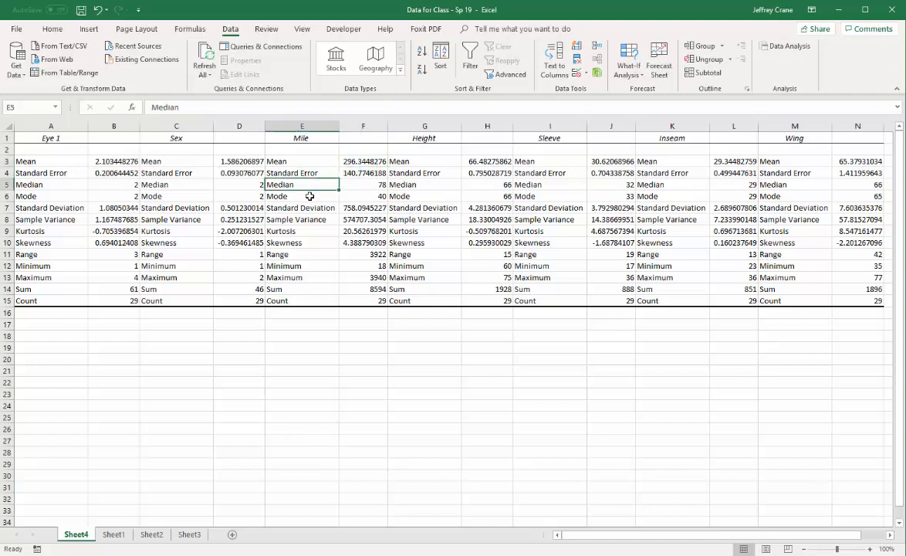
pyautogui.click(372, 187)
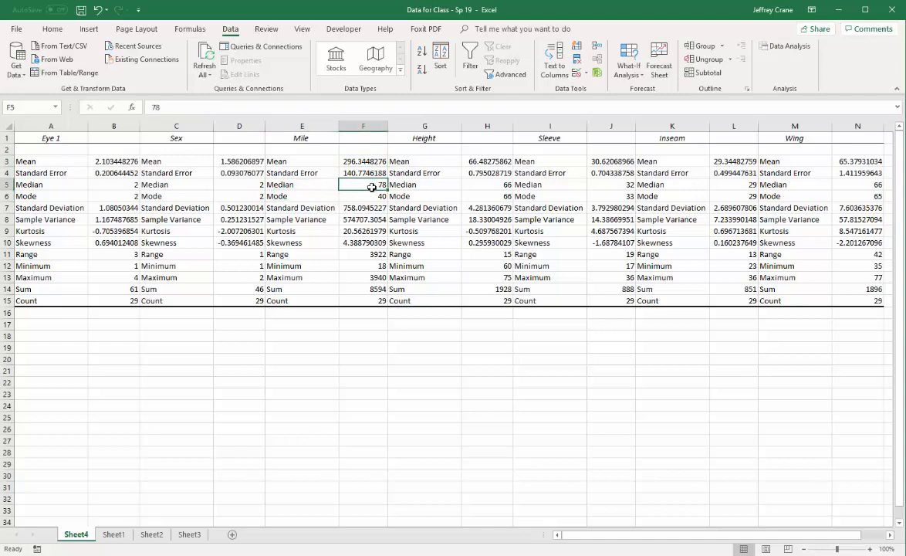
pyautogui.click(367, 198)
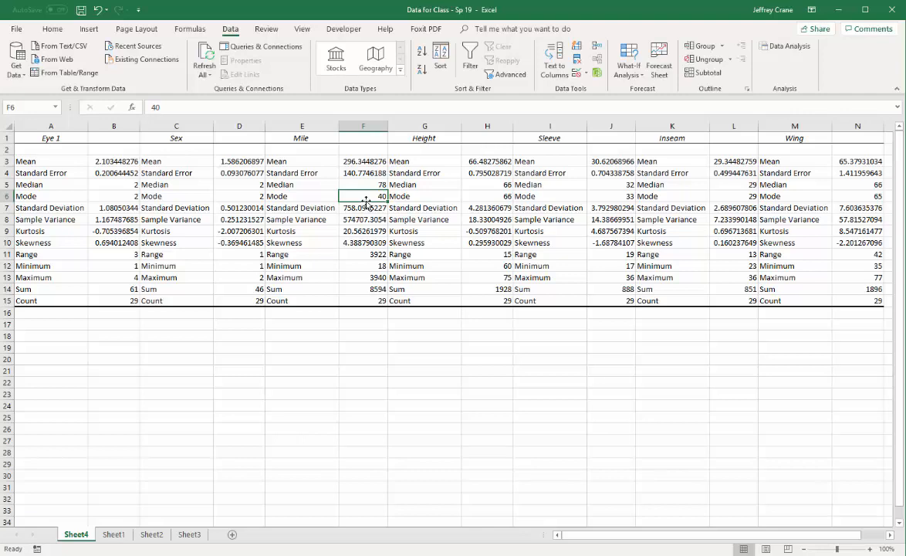
pyautogui.click(492, 162)
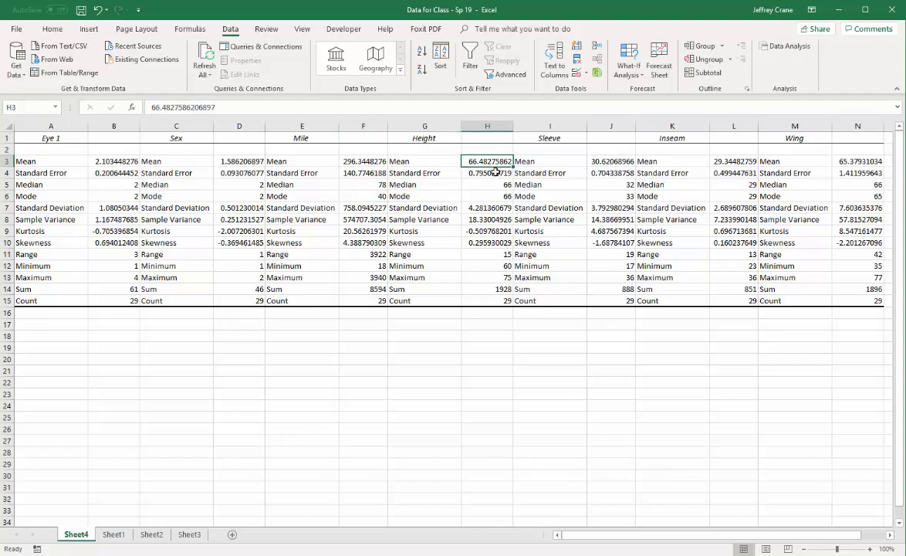
pyautogui.click(601, 161)
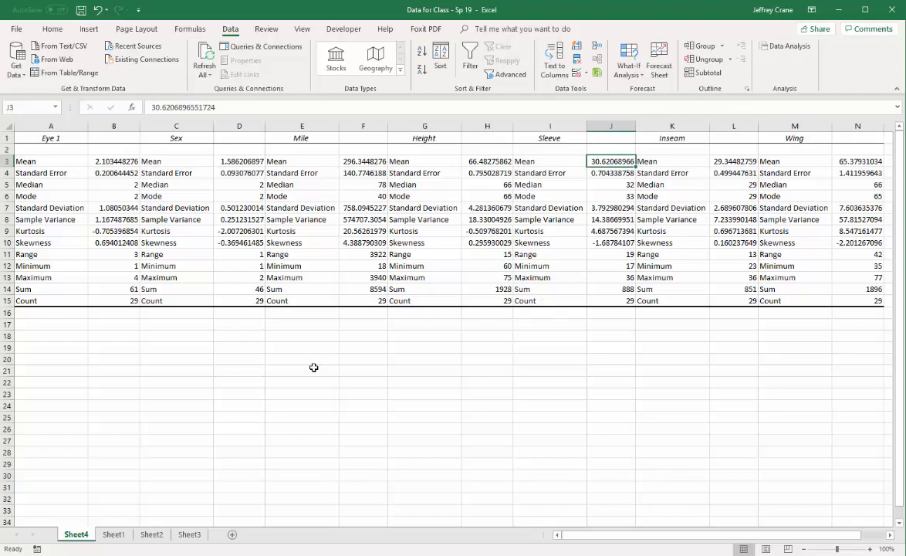
# - Return to Sheet1 and move the Frequency pie chart left, close beside the data table and below the frequency table
pyautogui.click(113, 534)
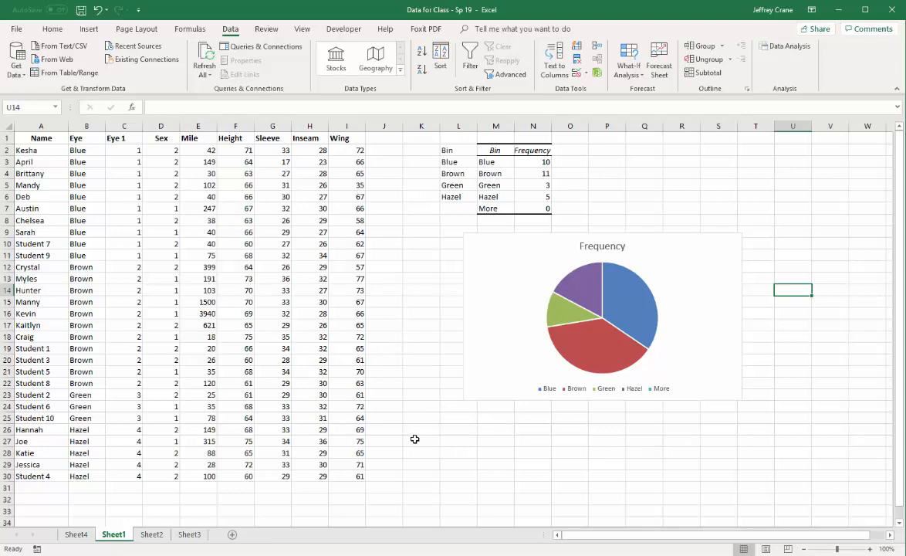
pyautogui.scroll(-1, 425, 447)
pyautogui.click(718, 222)
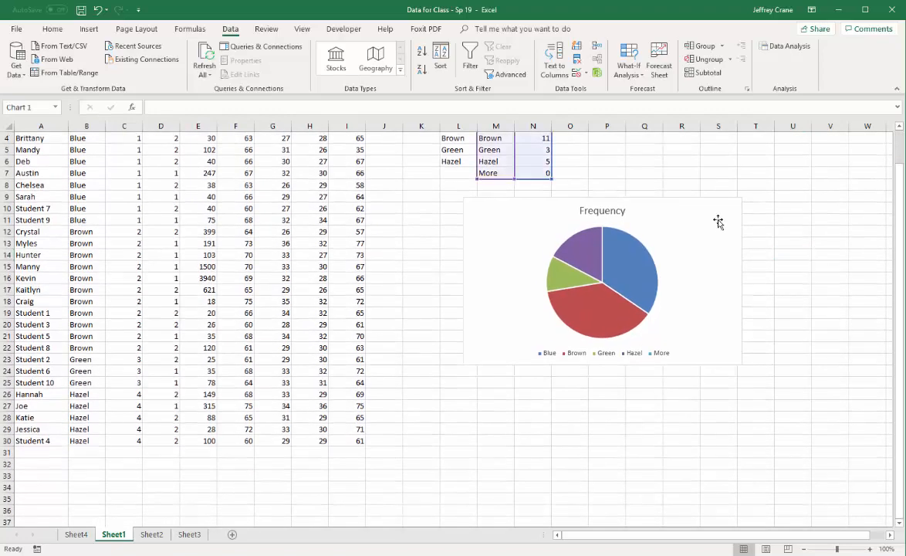
pyautogui.moveTo(699, 204); pyautogui.dragTo(615, 197)
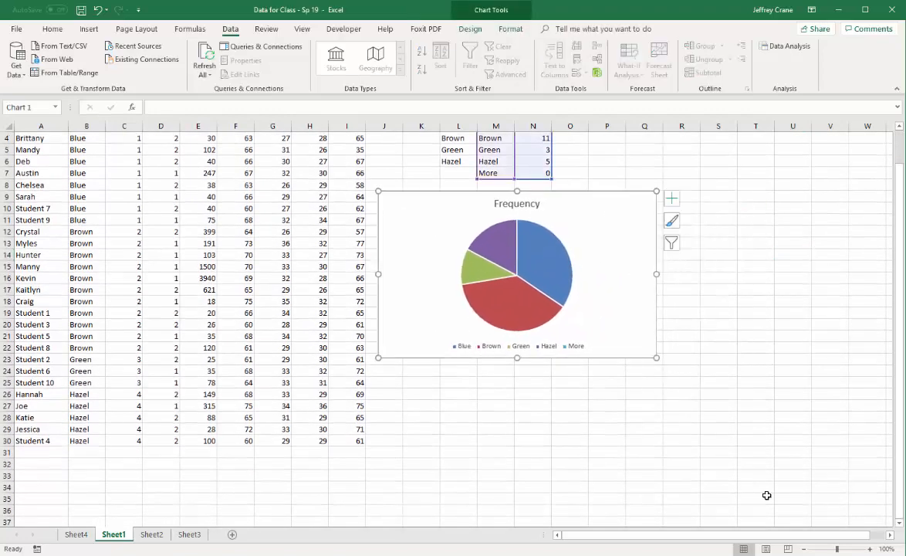
pyautogui.scroll(1, 767, 486)
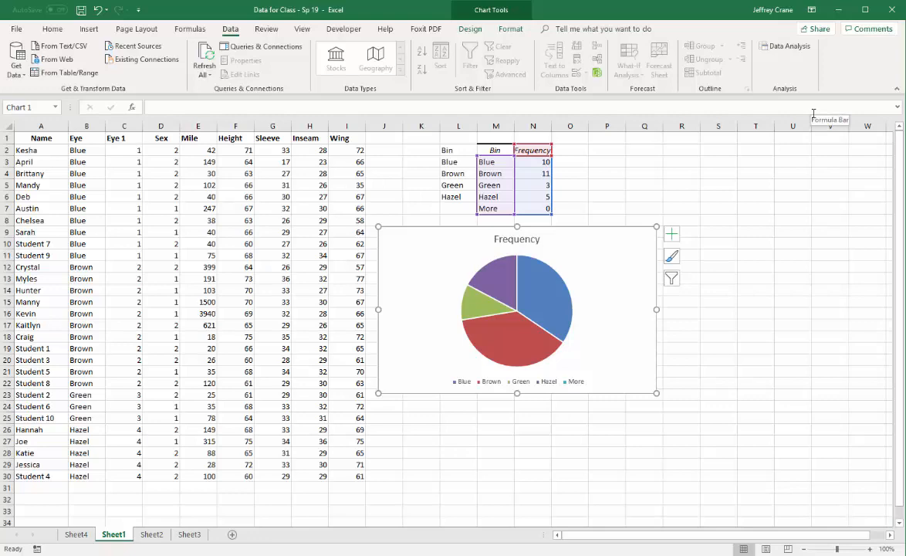
# - Start a new bin column with the heading Bin1 in S2 and the first bin value 0 in S3
pyautogui.click(721, 146)
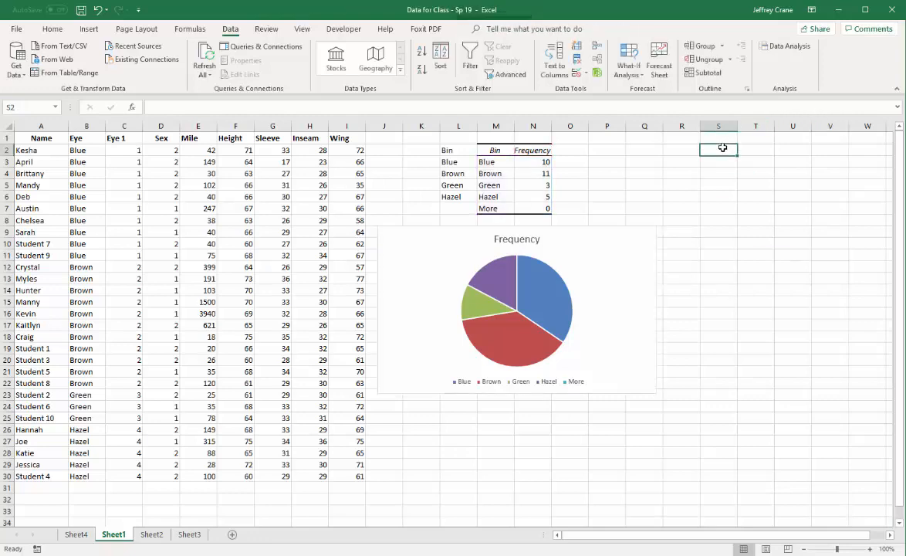
pyautogui.write('Bin1')
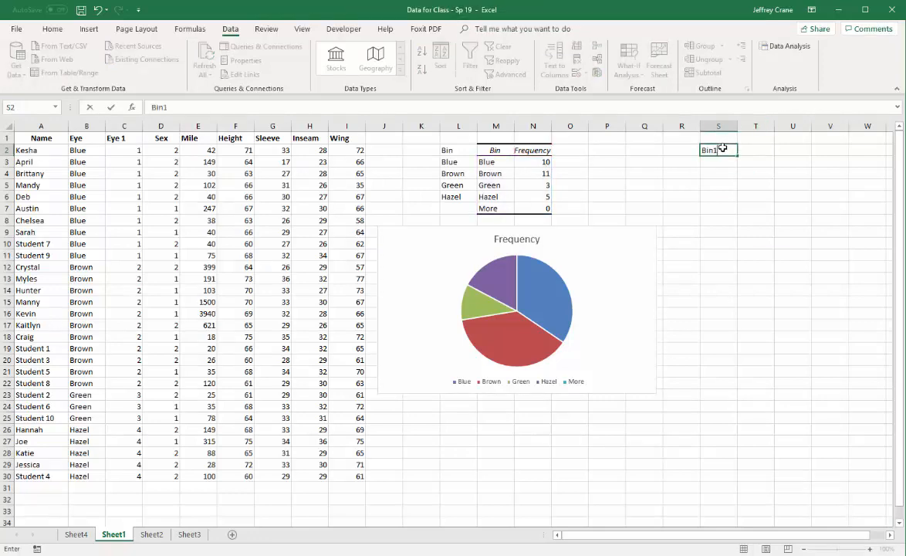
pyautogui.press('Return')
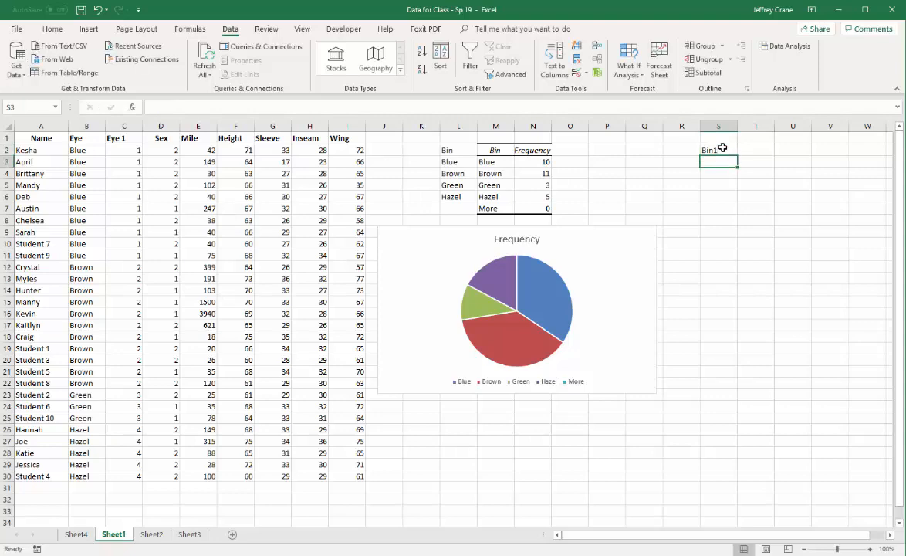
pyautogui.write('0')
pyautogui.press('Return')
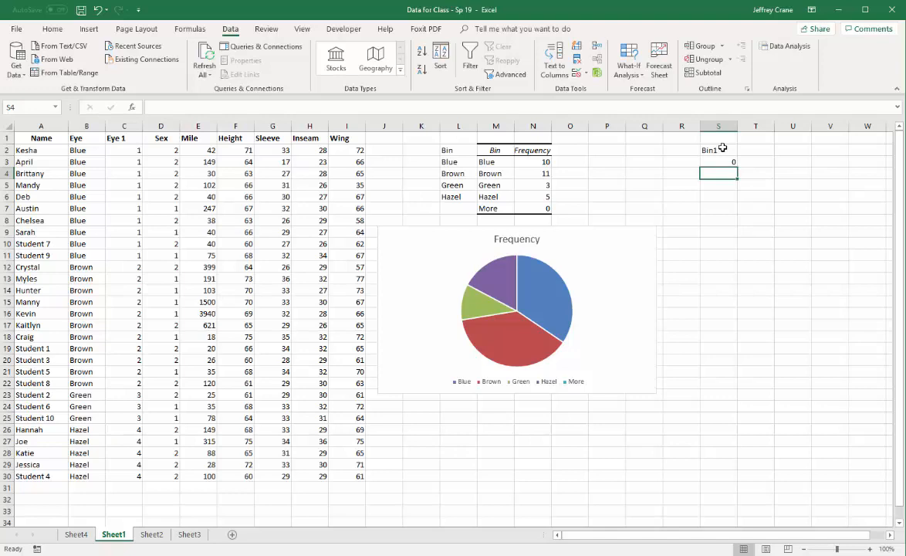
# - Enter the formula =S3+200 in S4 for the second bin value and select that cell
pyautogui.write('=')
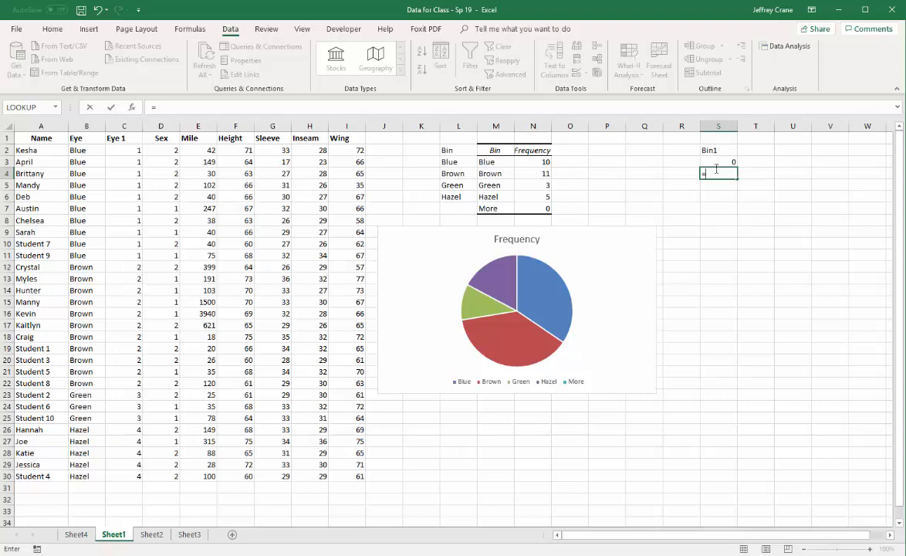
pyautogui.click(733, 160)
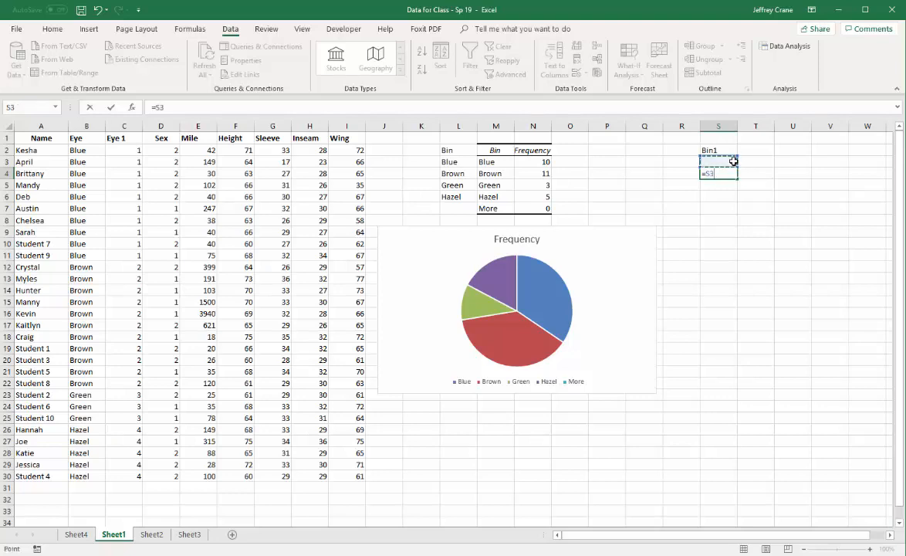
pyautogui.write('+200')
pyautogui.press('Return')
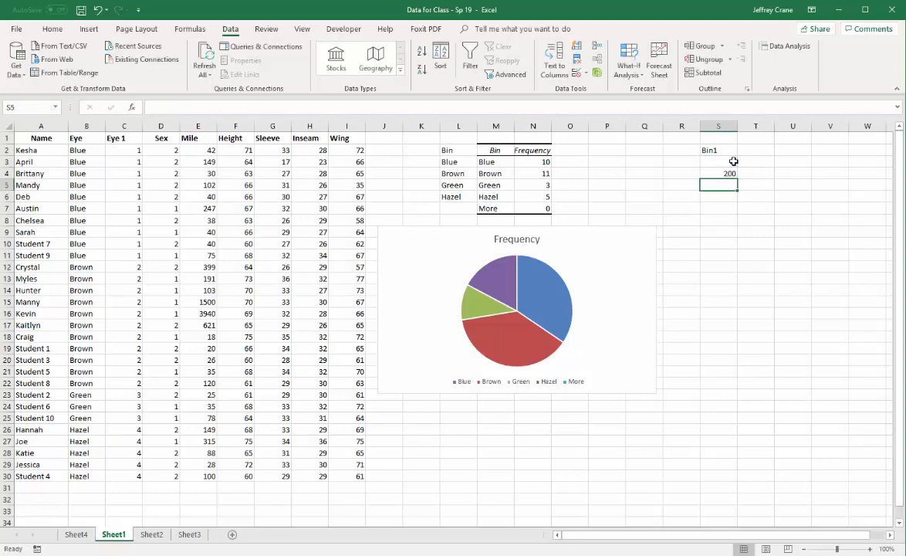
pyautogui.click(730, 174)
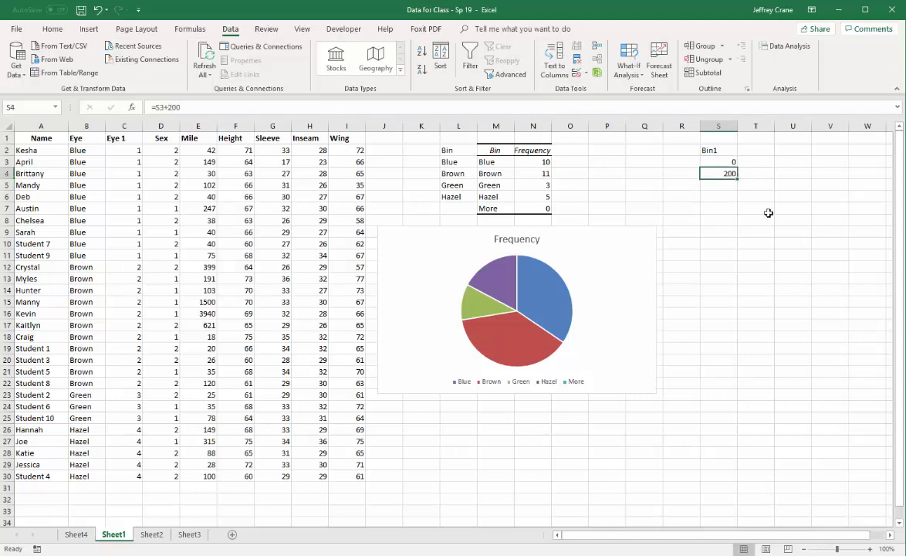
# - Fill the S4 formula down column S and clear the cells below S23 so the bins end at 4000
pyautogui.click(724, 186)
pyautogui.click(721, 174)
pyautogui.moveTo(737, 182); pyautogui.dragTo(744, 485)
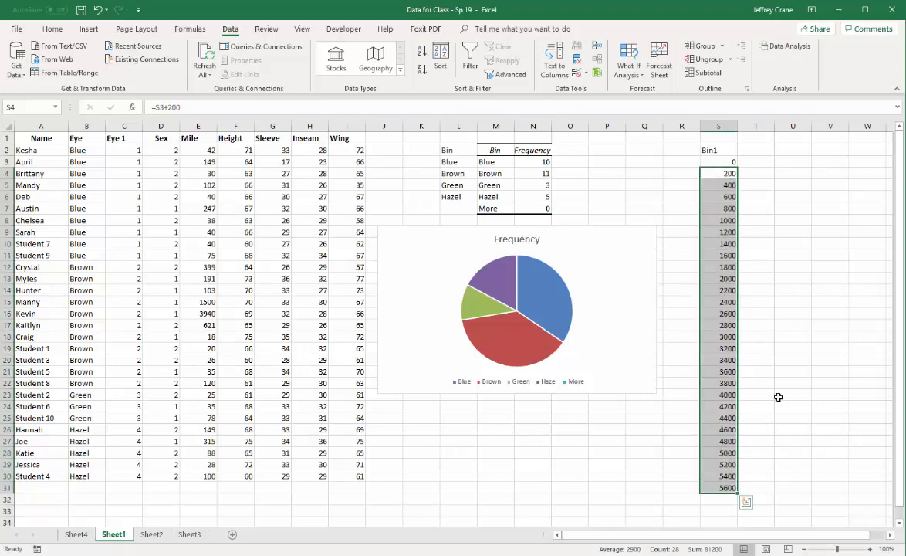
pyautogui.moveTo(728, 405); pyautogui.dragTo(729, 488)
pyautogui.press('Delete')
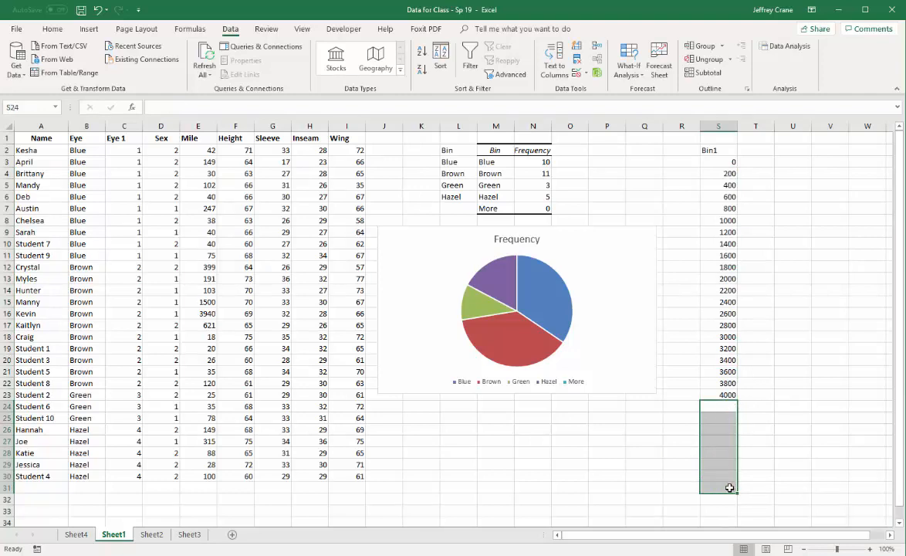
pyautogui.click(804, 281)
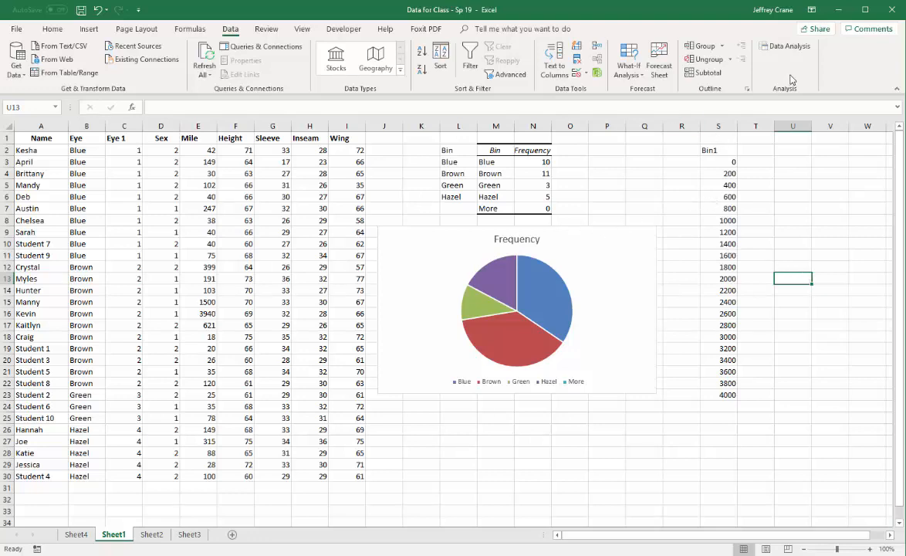
# - Start a Histogram analysis with the Mile column, E1:E30 including its heading, as the input range
pyautogui.click(785, 45)
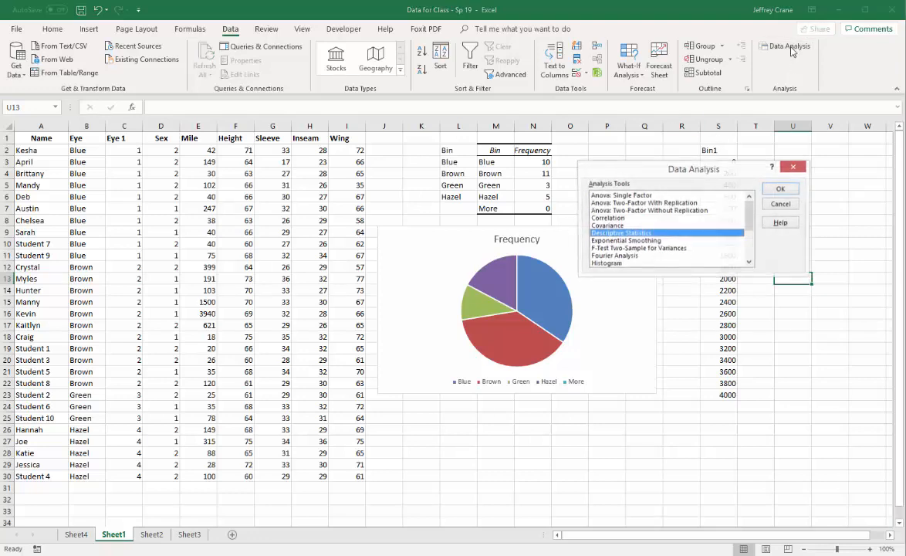
pyautogui.click(608, 263)
pyautogui.click(775, 190)
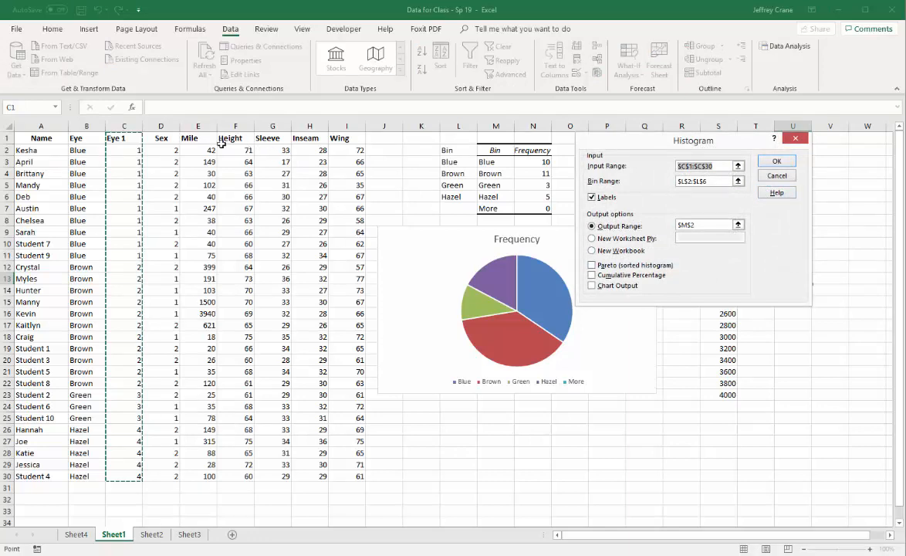
pyautogui.moveTo(198, 138); pyautogui.dragTo(197, 476)
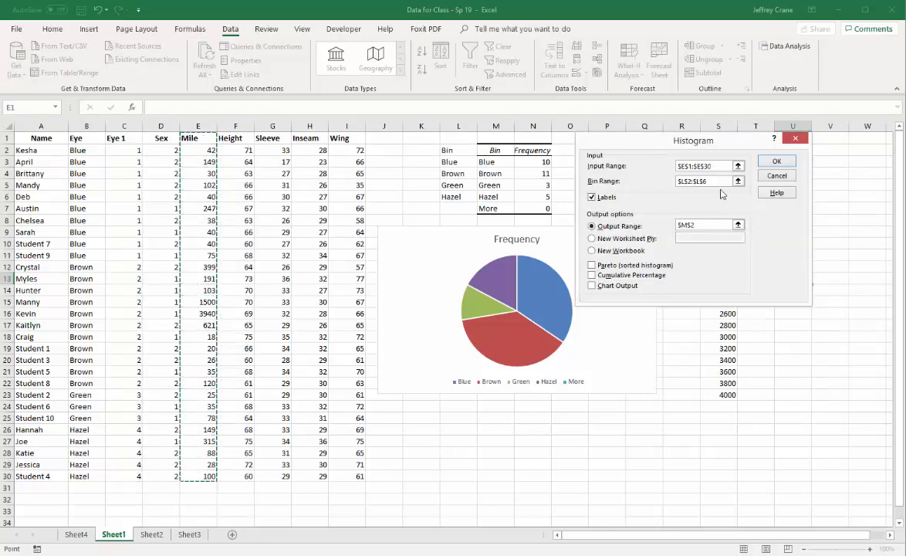
# - Replace the histogram's bin range with the Bin1 column, S2:S23 including its heading
pyautogui.press('Tab')
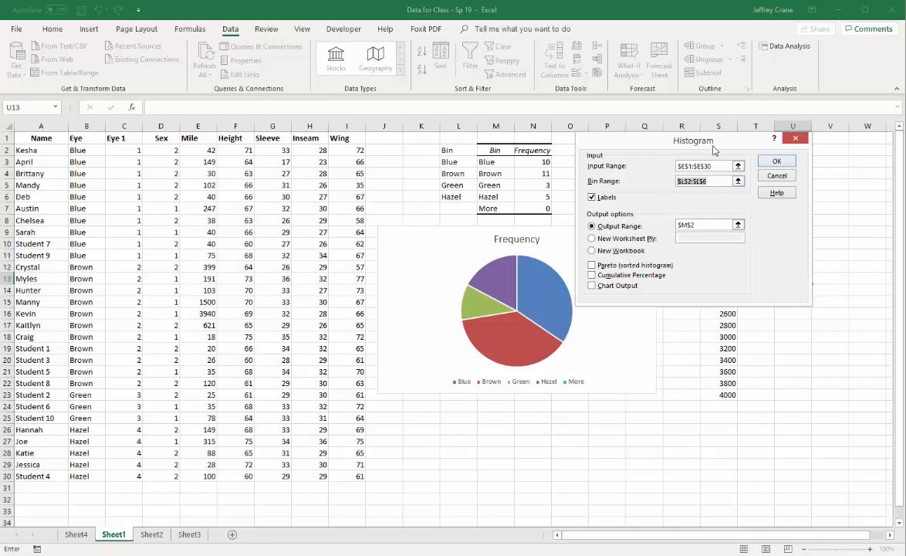
pyautogui.moveTo(720, 148); pyautogui.dragTo(576, 159)
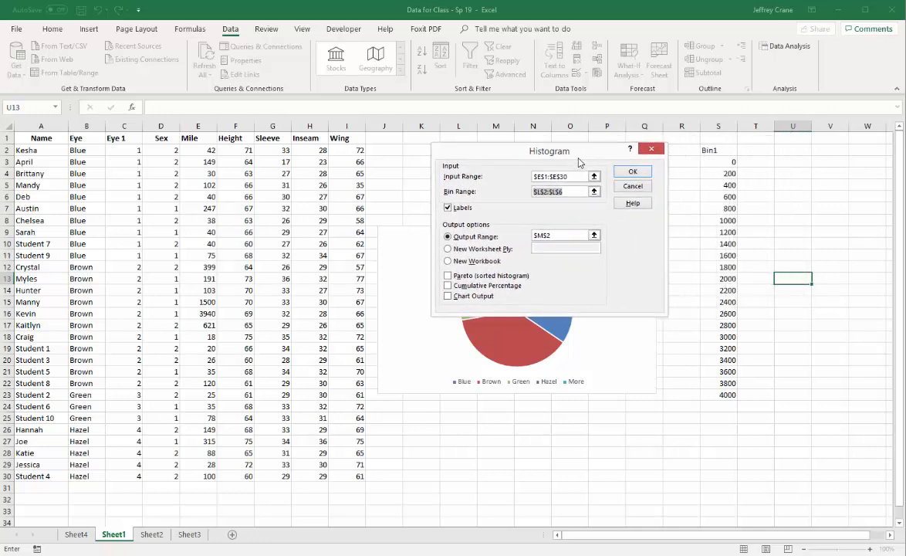
pyautogui.press('BackSpace')
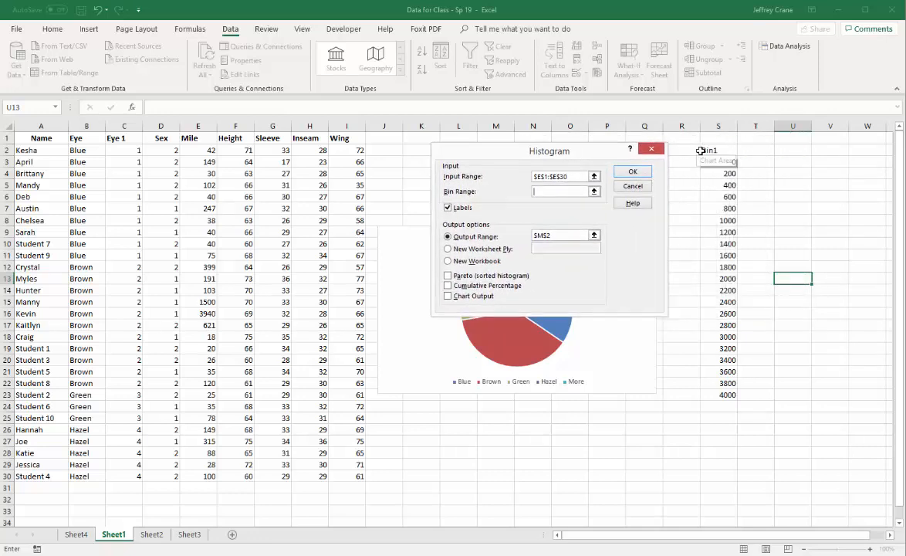
pyautogui.moveTo(703, 148); pyautogui.dragTo(702, 394)
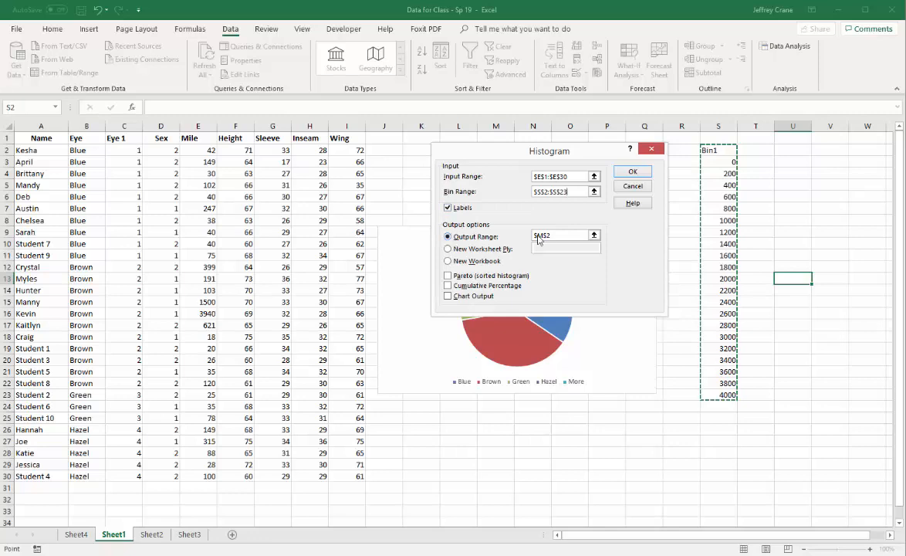
# - Set the histogram's output range to cell T2 and generate the Mile frequency table
pyautogui.moveTo(558, 237); pyautogui.dragTo(527, 237)
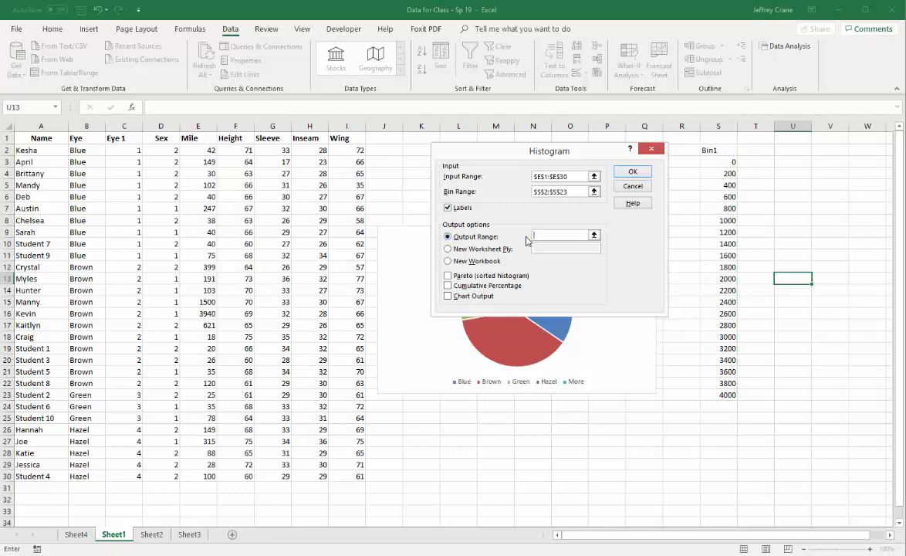
pyautogui.press('BackSpace')
pyautogui.click(753, 151)
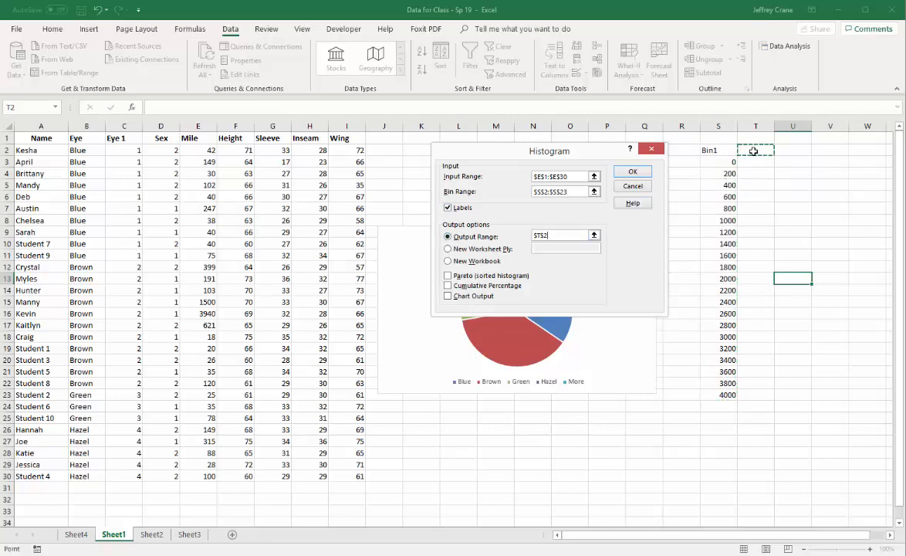
pyautogui.click(632, 171)
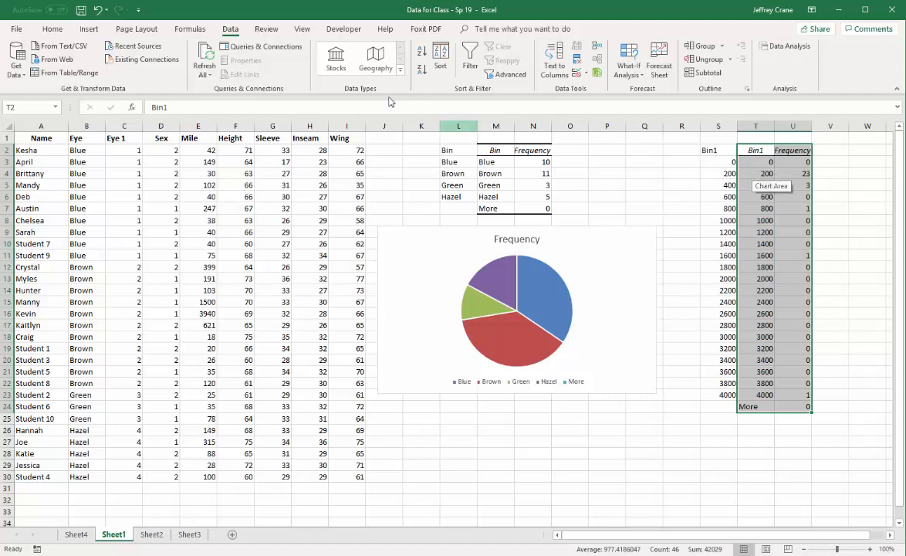
# - Insert a 2-D clustered column chart of the Bin1 frequency table and place it directly below the pie chart
pyautogui.click(87, 29)
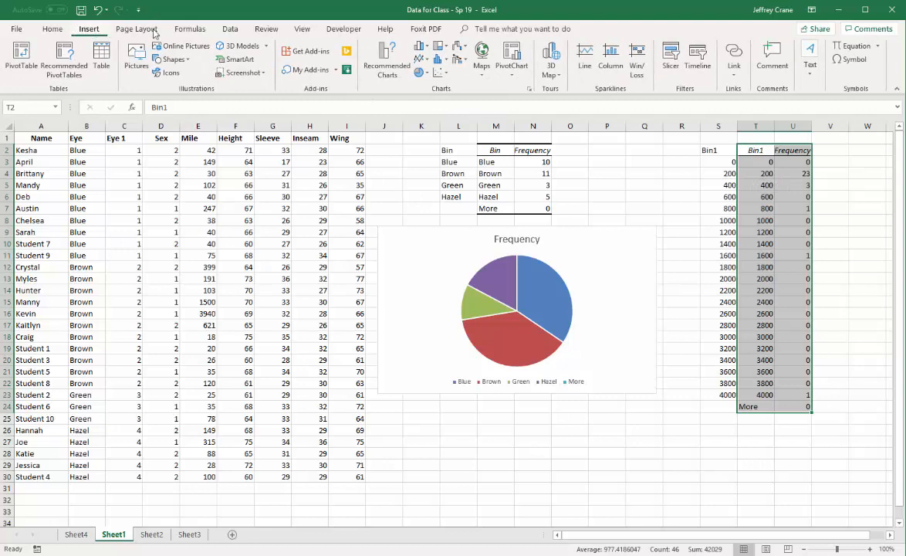
pyautogui.click(418, 48)
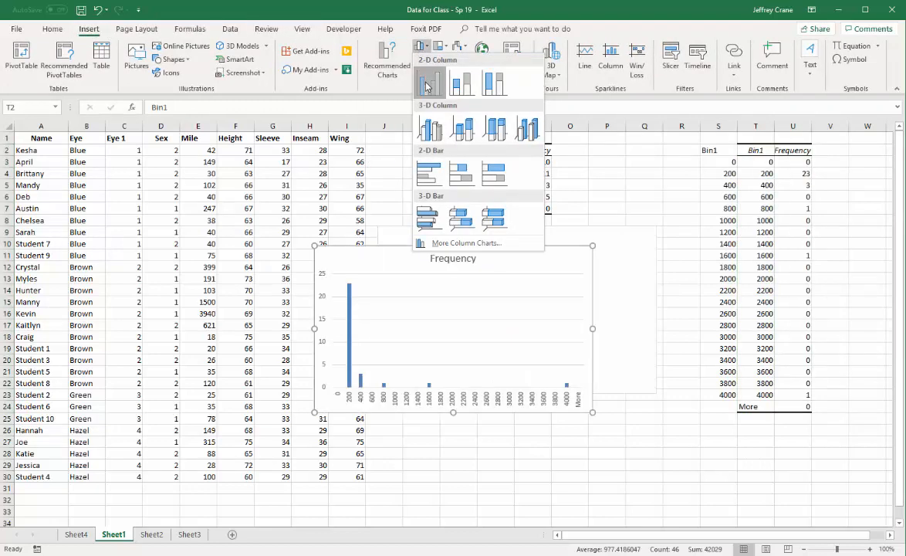
pyautogui.click(427, 85)
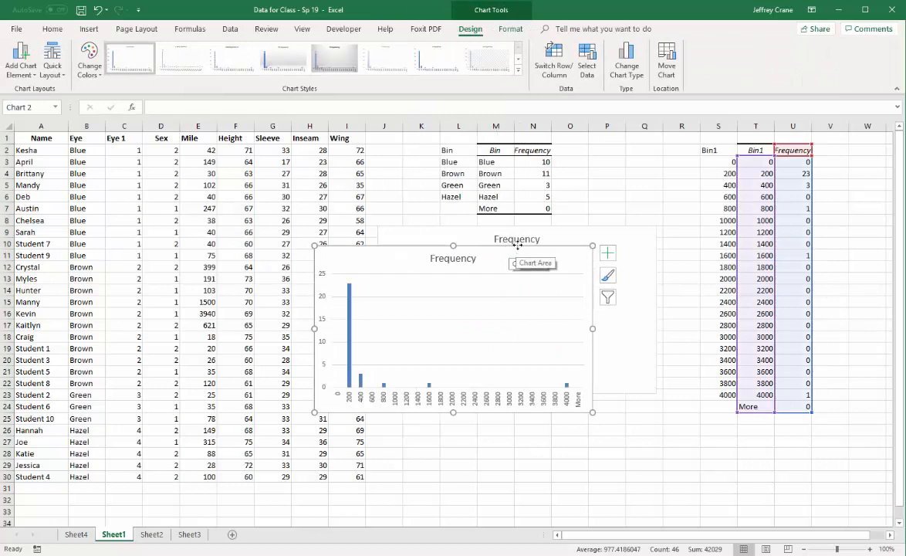
pyautogui.moveTo(516, 246); pyautogui.dragTo(597, 305)
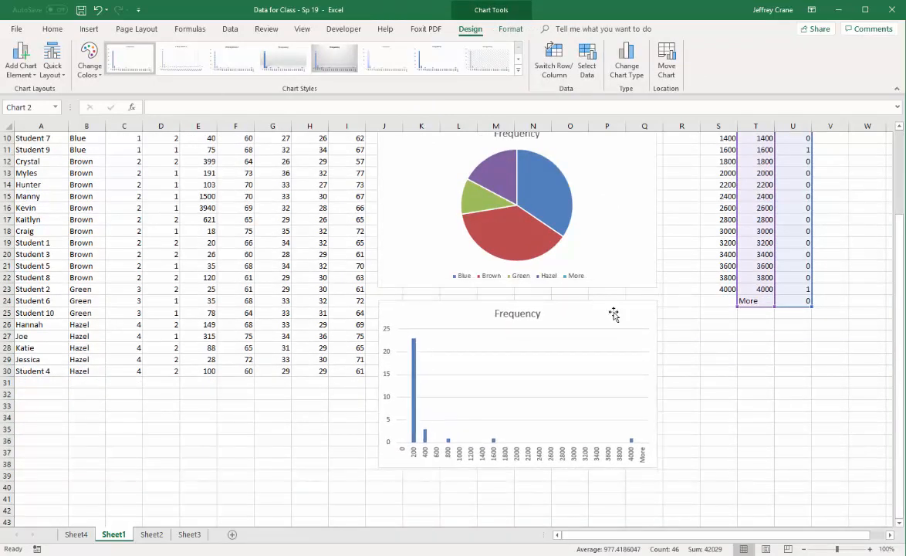
pyautogui.click(717, 381)
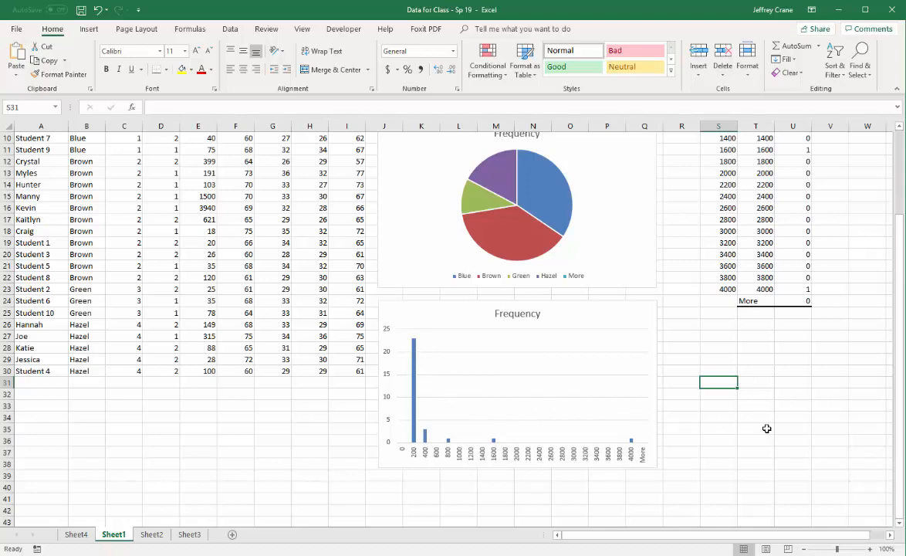
# - Change the column chart's title to "Miles from Place of Birth" and close the title formatting options
pyautogui.click(528, 313)
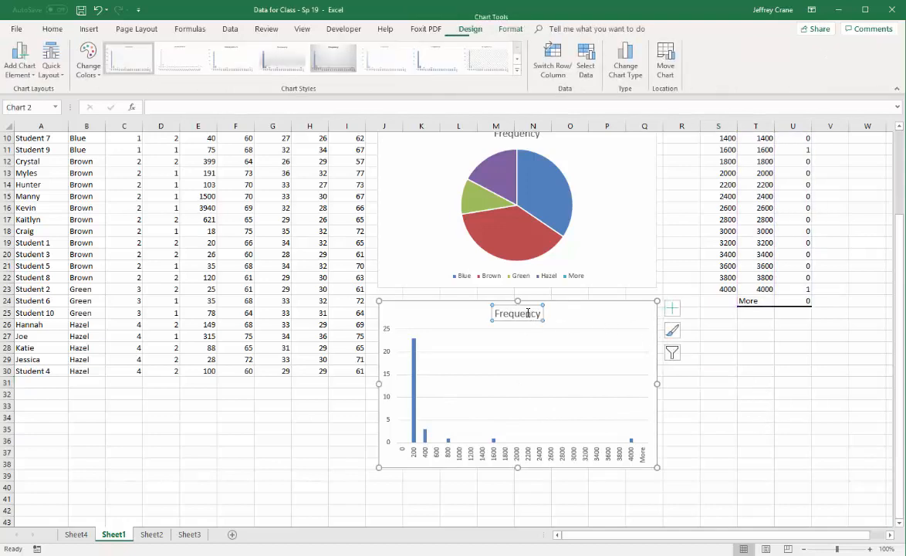
pyautogui.doubleClick(528, 313)
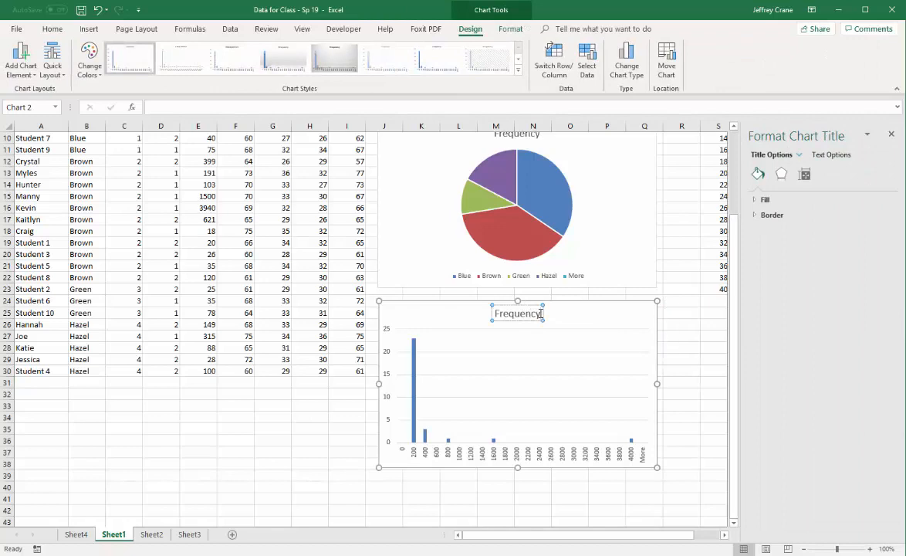
pyautogui.press('BackSpace')
pyautogui.press('BackSpace')
pyautogui.press('BackSpace')
pyautogui.press('BackSpace')
pyautogui.press('BackSpace')
pyautogui.press('BackSpace')
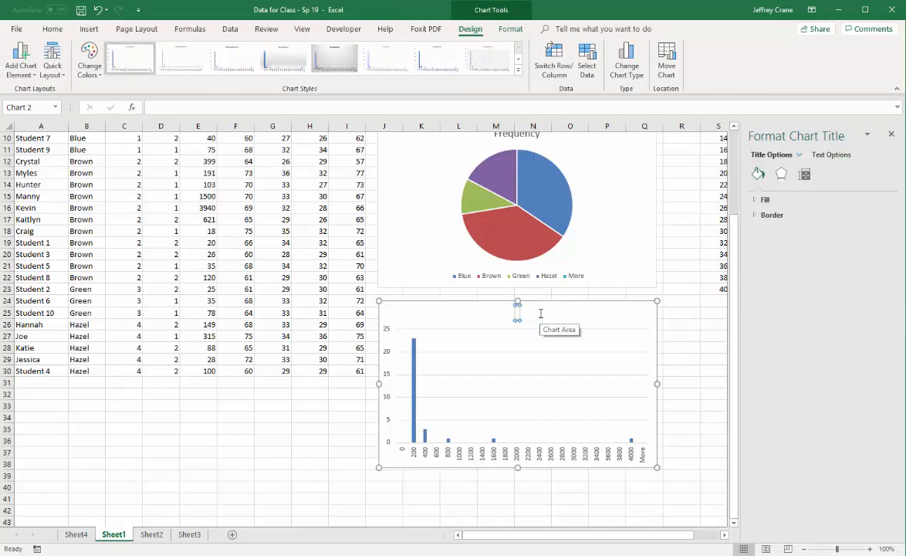
pyautogui.write('Miles from')
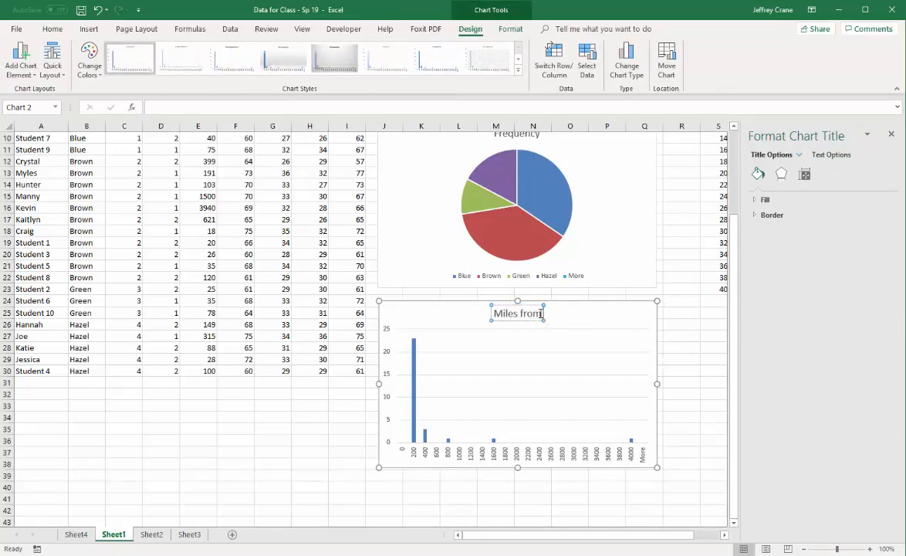
pyautogui.write(' Place of Birth')
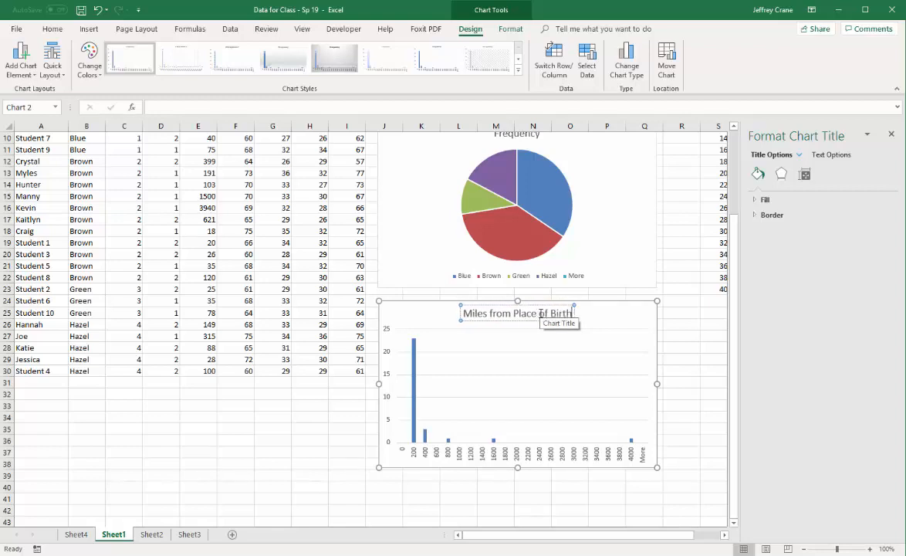
pyautogui.click(677, 344)
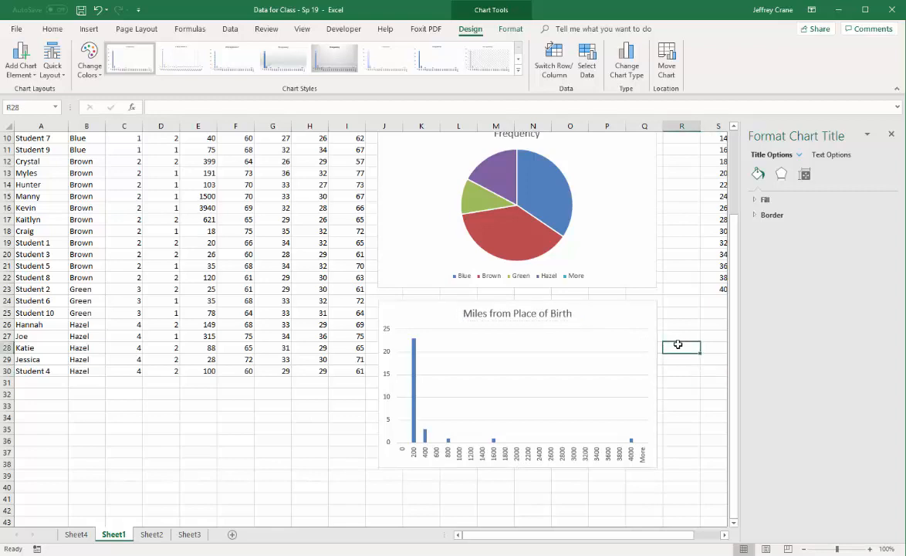
pyautogui.click(891, 135)
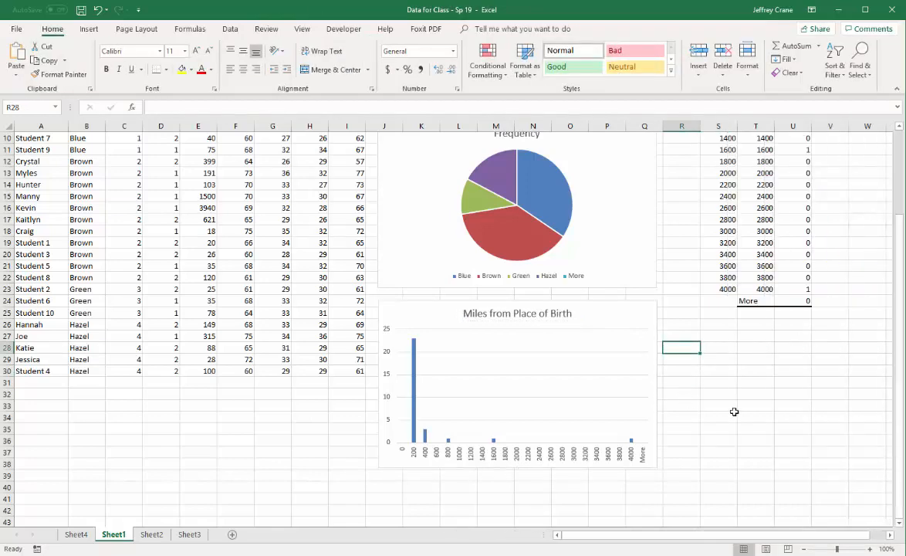